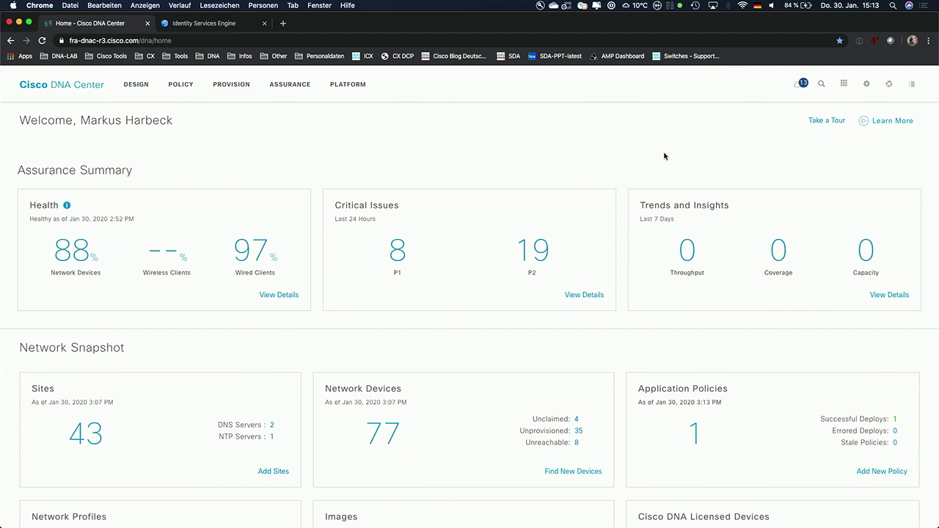
- Display the floor plan of 12OG in Cisco BER, Berlin, from the design network hierarchy
{"action": "left_click", "coordinate": [135, 89]}
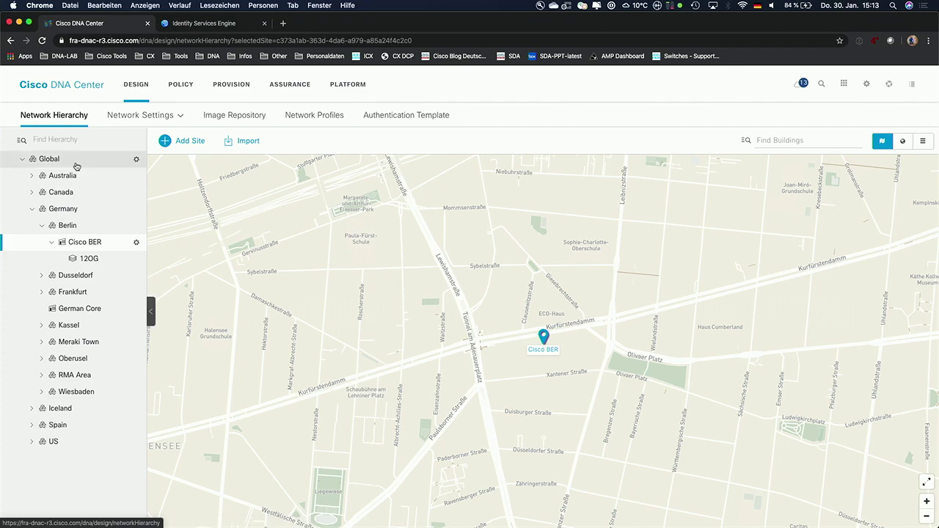
{"action": "left_click", "coordinate": [91, 258]}
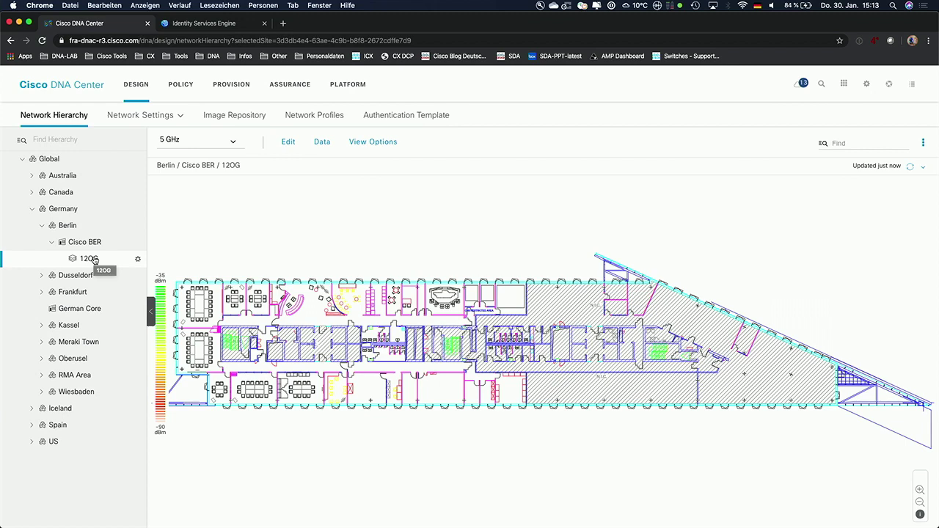
- Review the network server settings and IP address pools for floor 12OG, leaving the FS2-Extendednode pool editor without saving
{"action": "left_click", "coordinate": [131, 117]}
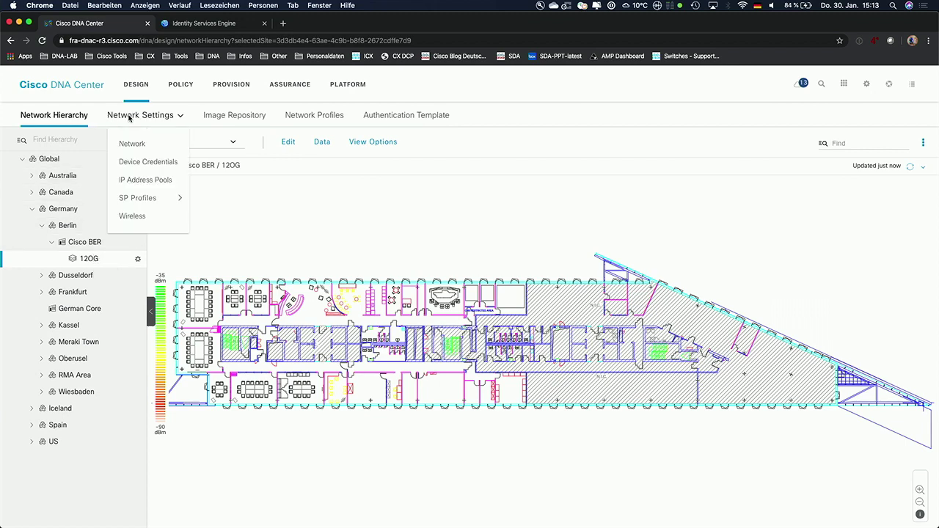
{"action": "left_click", "coordinate": [132, 145]}
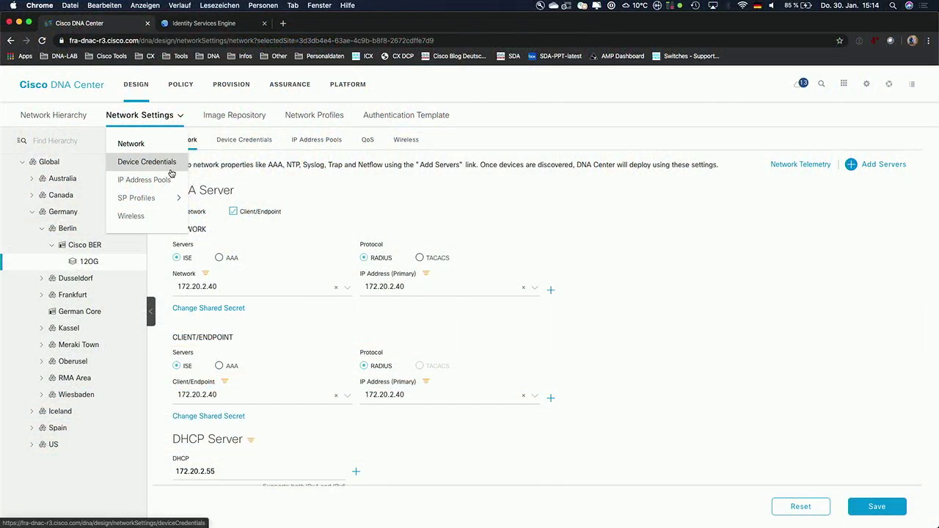
{"action": "left_click", "coordinate": [163, 180]}
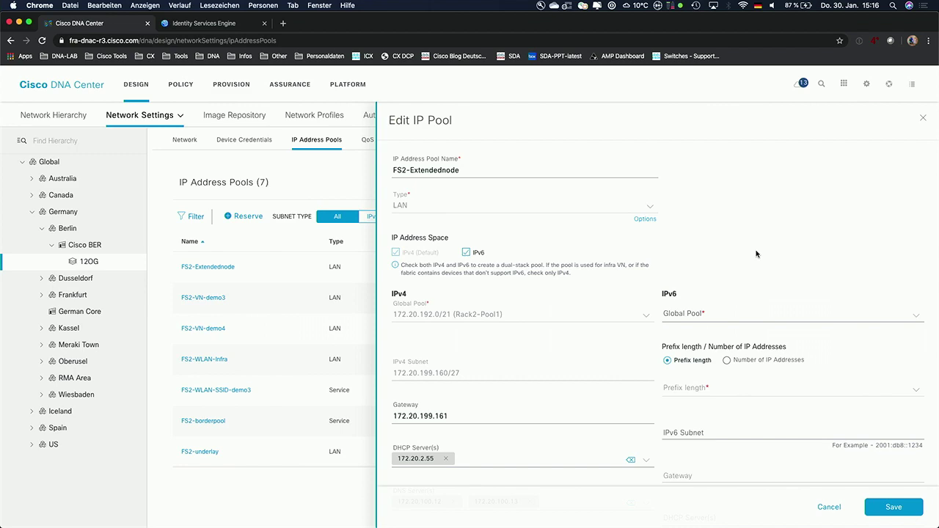
{"action": "left_click", "coordinate": [819, 507]}
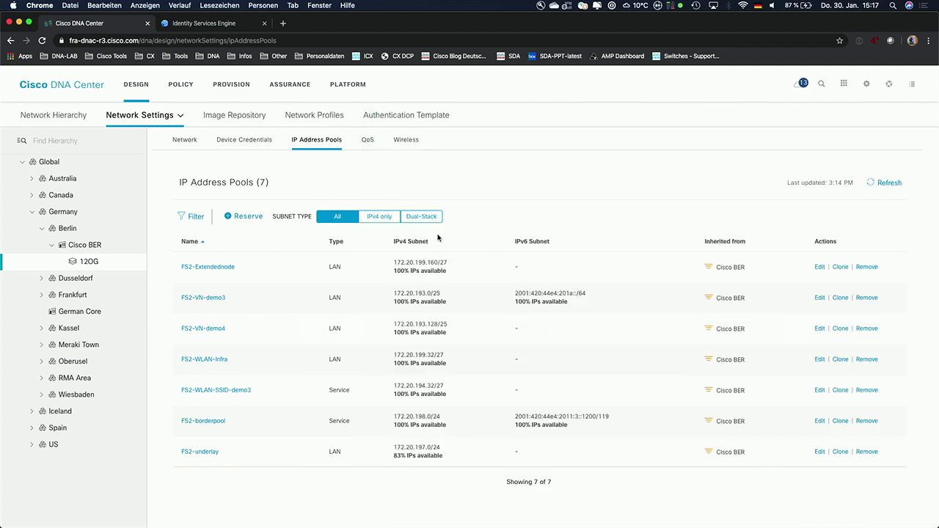
- View the device inventory of floor 12OG under provisioning and bring up the LAN Automation form
{"action": "left_click", "coordinate": [234, 90]}
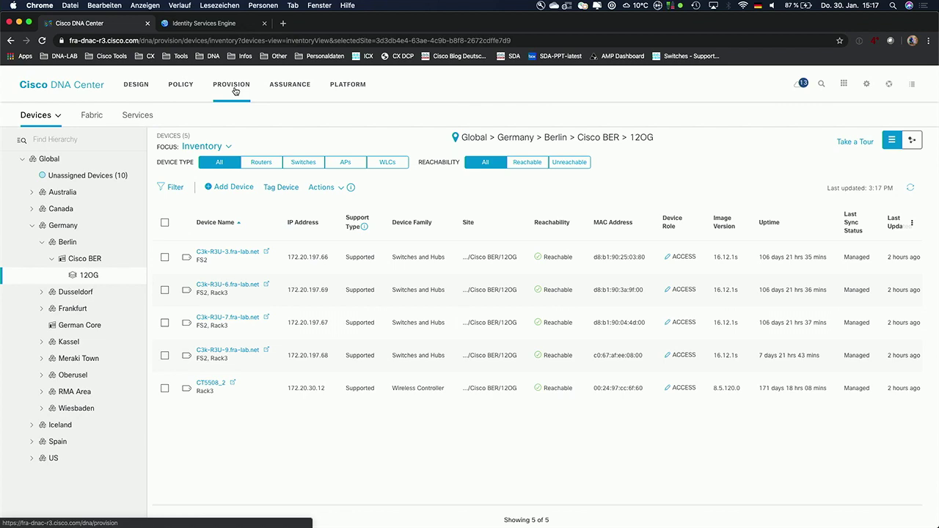
{"action": "left_click", "coordinate": [316, 187]}
{"action": "mouse_move", "coordinate": [362, 250]}
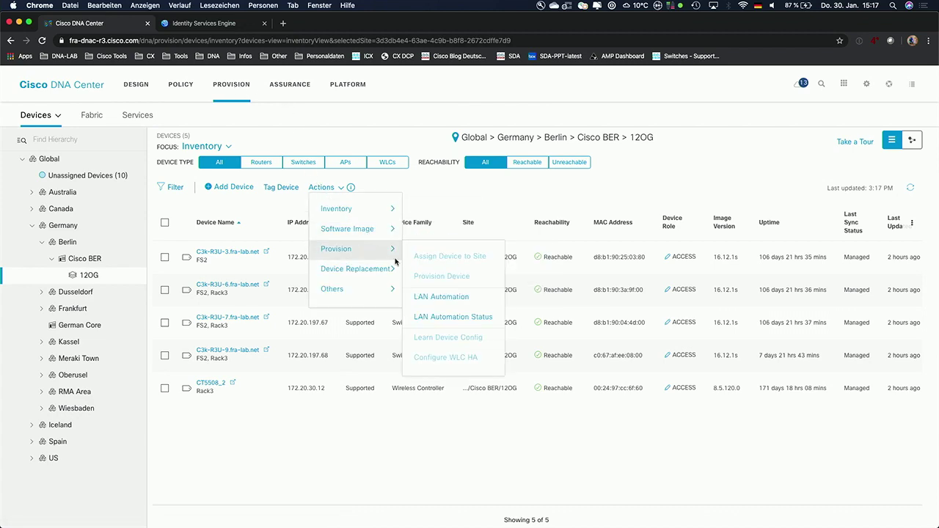
{"action": "left_click", "coordinate": [420, 297]}
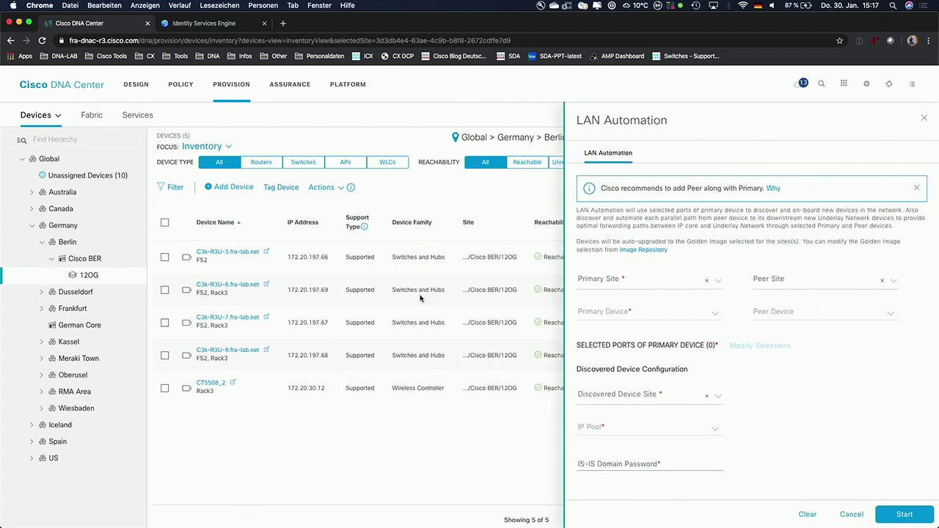
- Choose Berlin as the LAN Automation primary site and check the discovered device site choices without starting the automation
{"action": "left_click", "coordinate": [657, 284]}
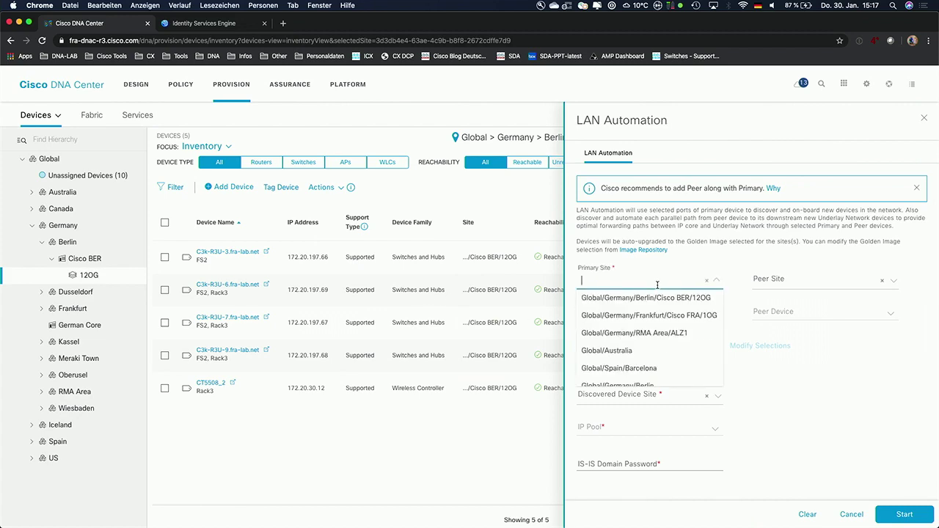
{"action": "type", "text": "bd"}
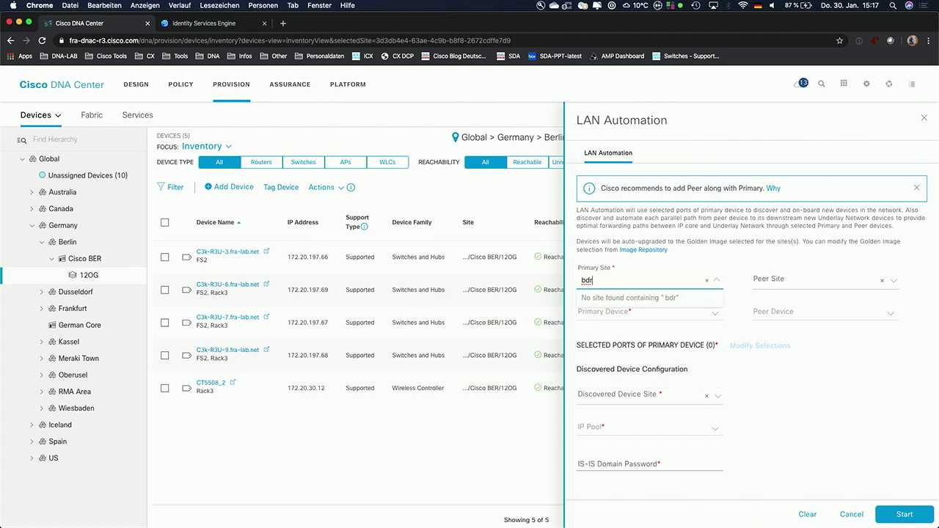
{"action": "key", "text": "BackSpace"}
{"action": "type", "text": "er"}
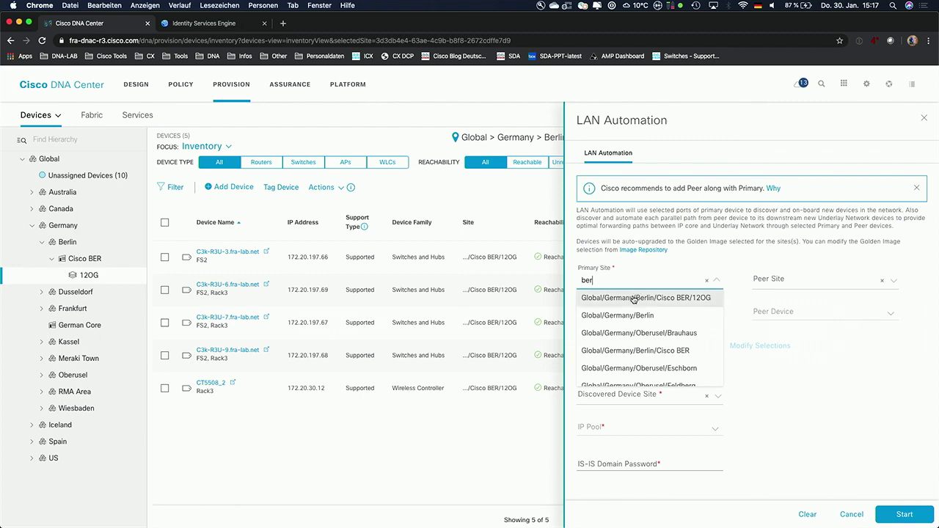
{"action": "left_click", "coordinate": [632, 315]}
{"action": "left_click", "coordinate": [633, 314]}
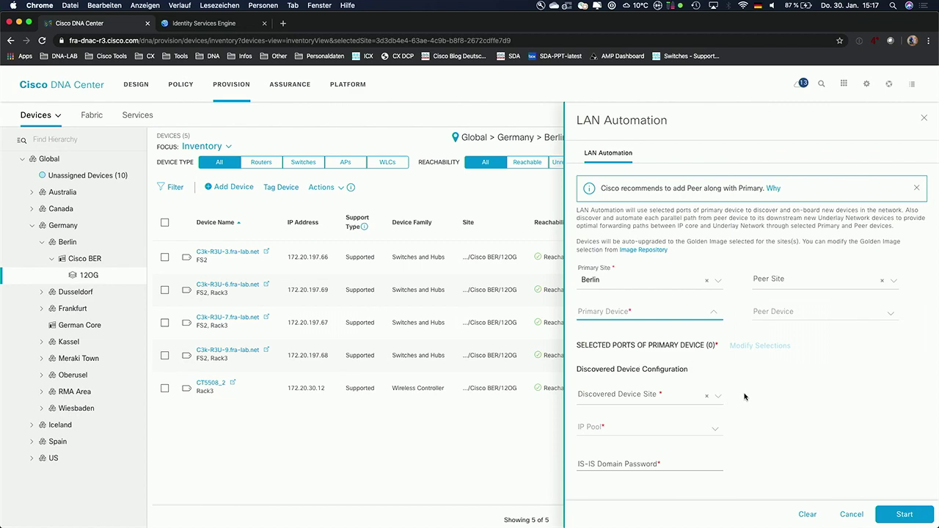
{"action": "left_click", "coordinate": [692, 395]}
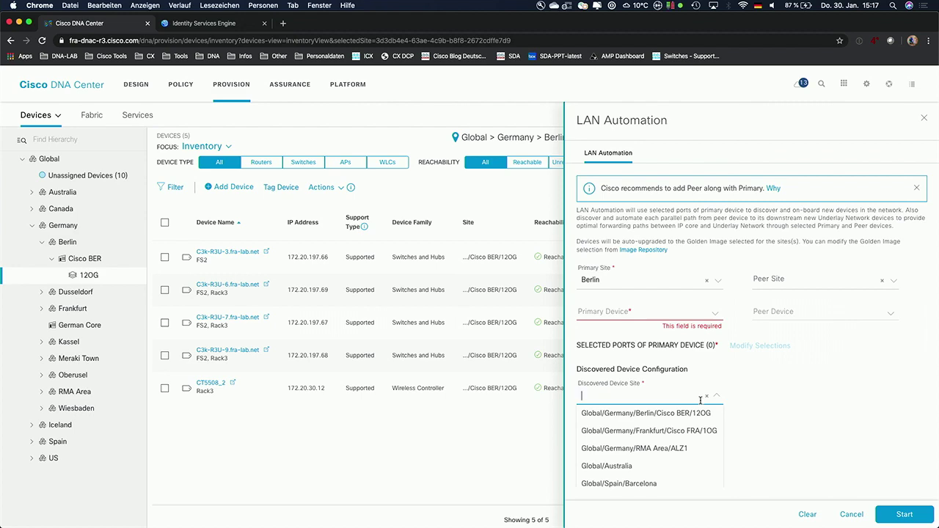
{"action": "left_click", "coordinate": [761, 402]}
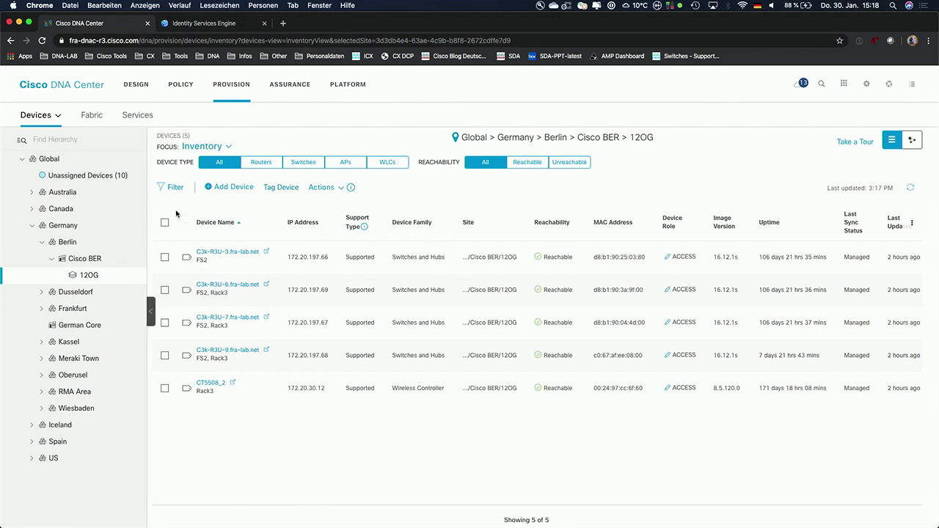
- Open the Rack2 fabric from the SD-Access fabrics and transit networks overview
{"action": "left_click", "coordinate": [94, 117]}
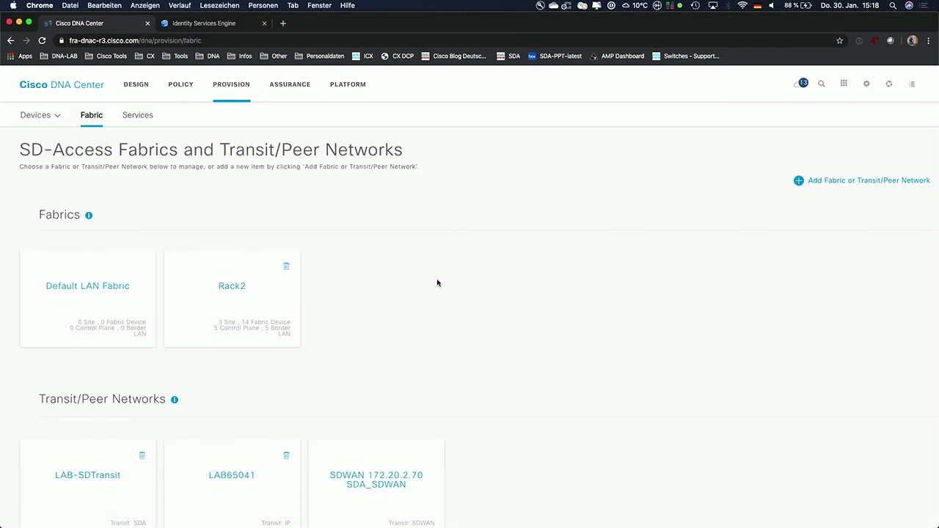
{"action": "scroll", "coordinate": [438, 283], "scroll_direction": "down", "scroll_amount": 1}
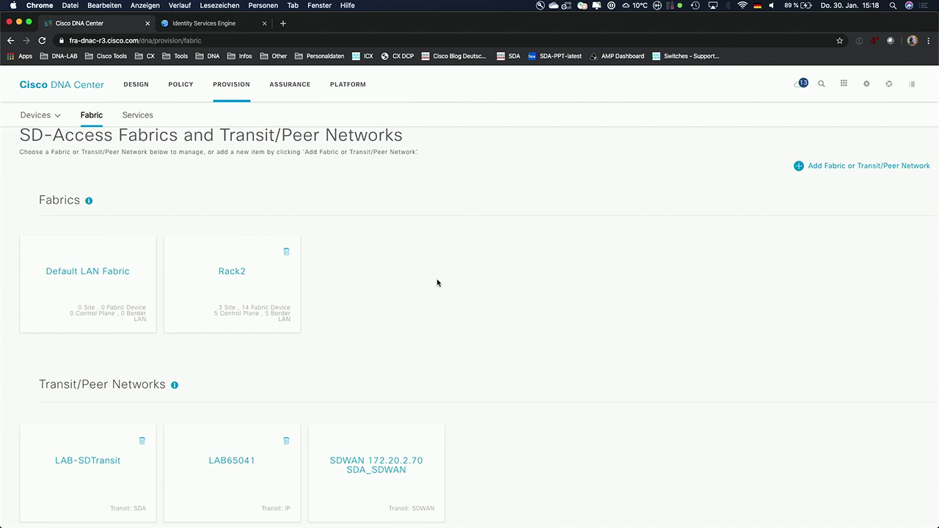
{"action": "left_click", "coordinate": [232, 273]}
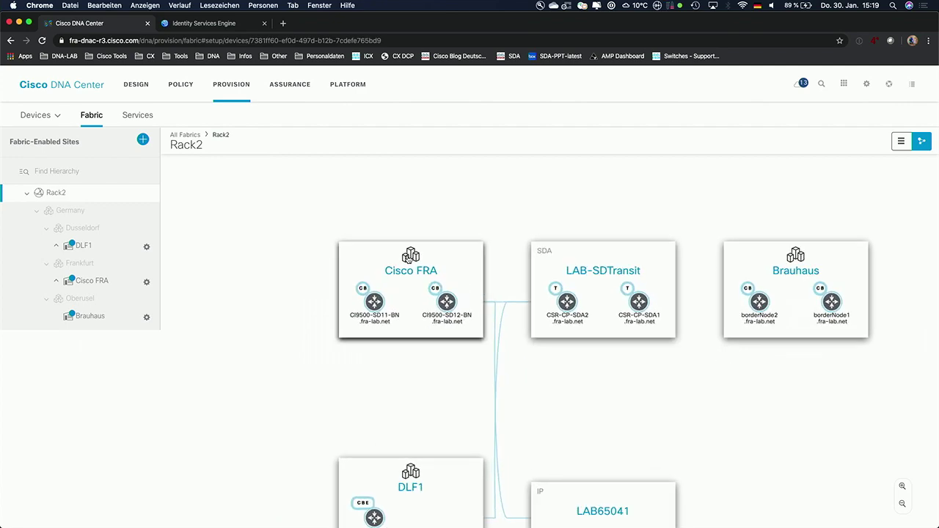
- Add the Berlin location in Germany to the Rack2 fabric and enable it with the demo1 virtual network in addition to INFRA_VN
{"action": "left_click", "coordinate": [143, 141]}
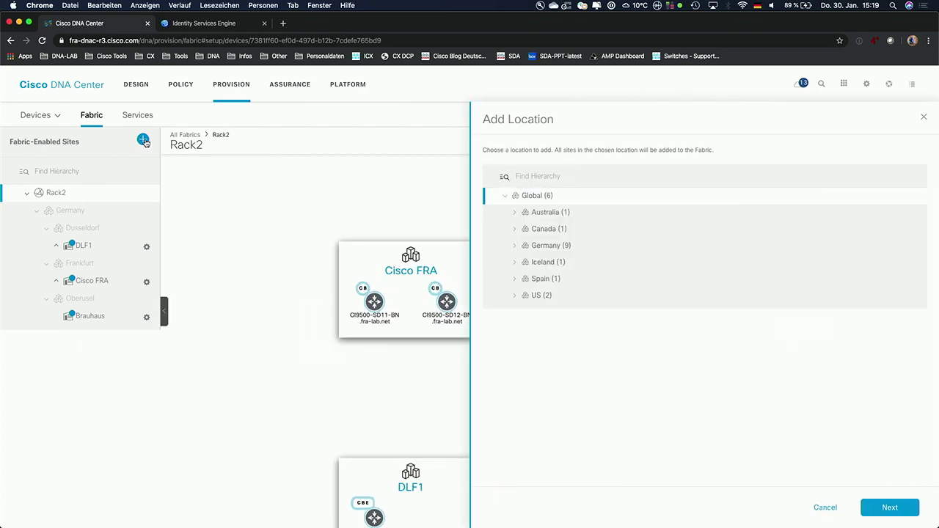
{"action": "left_click", "coordinate": [514, 247]}
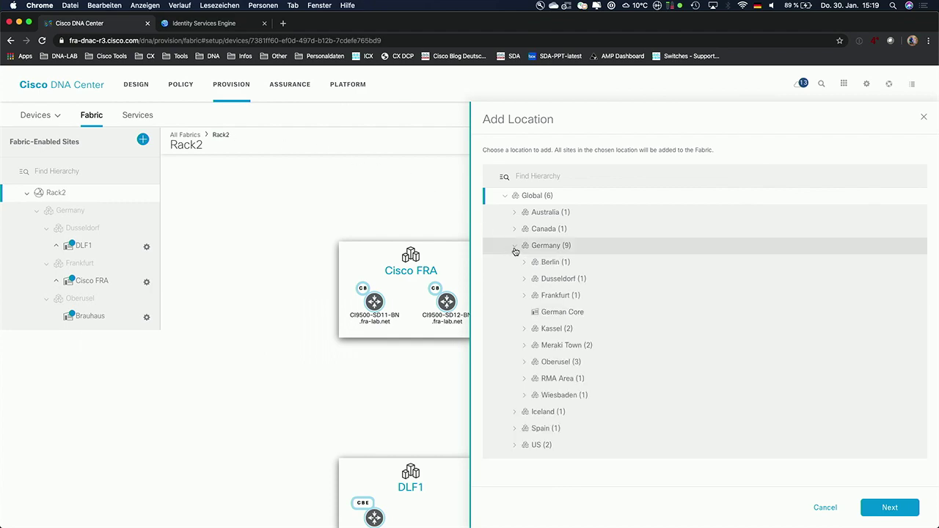
{"action": "left_click", "coordinate": [524, 263]}
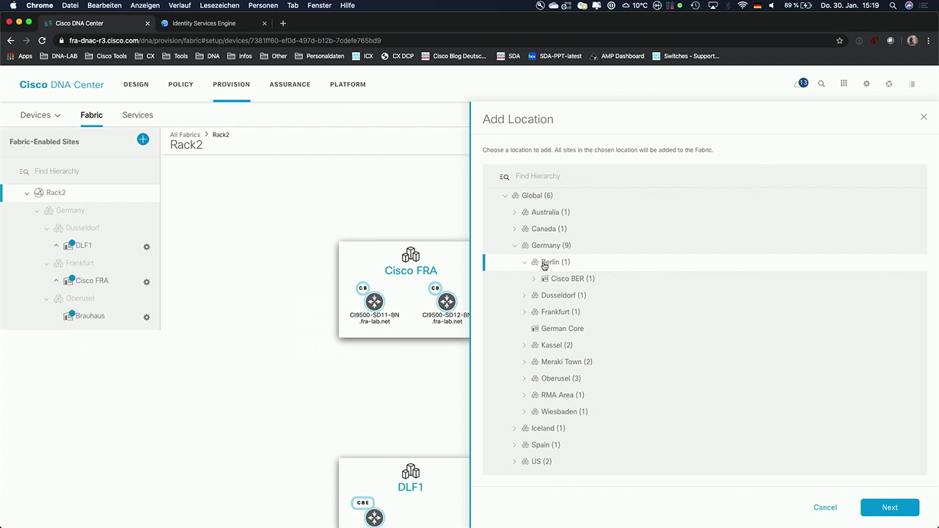
{"action": "left_click", "coordinate": [887, 508]}
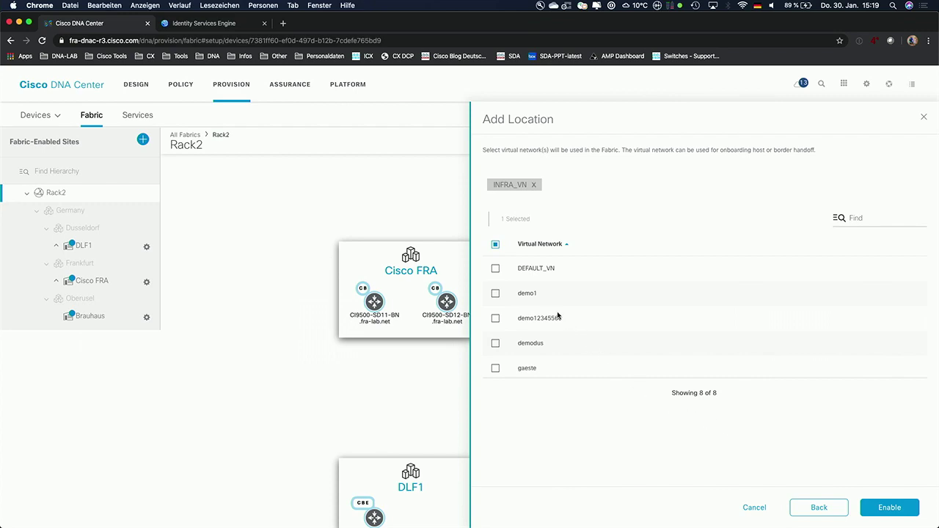
{"action": "left_click", "coordinate": [496, 294]}
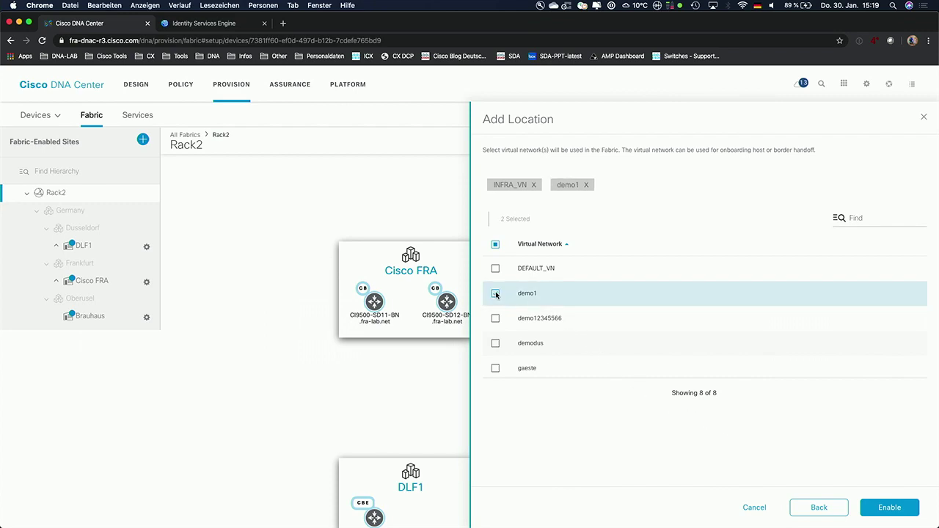
{"action": "left_click", "coordinate": [883, 507]}
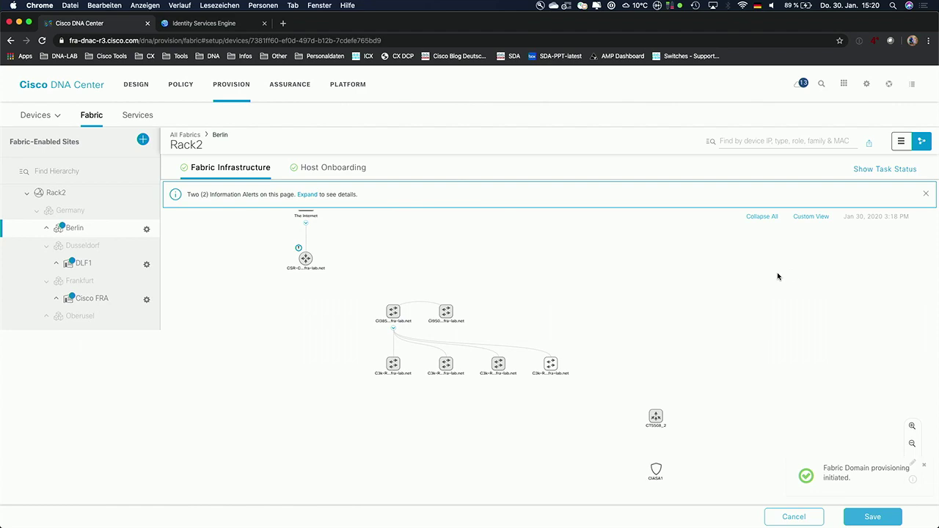
- Enable the Border Node role for the switch Cl3850-SDA-1.fra-lab.net in Berlin's fabric infrastructure
{"action": "scroll", "coordinate": [621, 359], "scroll_direction": "up", "scroll_amount": 2}
{"action": "left_click_drag", "start_coordinate": [547, 342], "coordinate": [589, 342]}
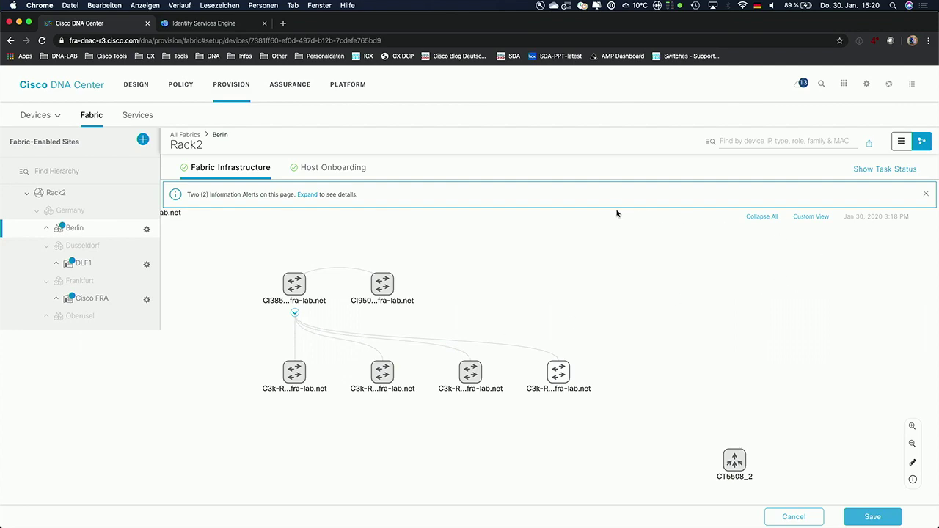
{"action": "left_click", "coordinate": [290, 284]}
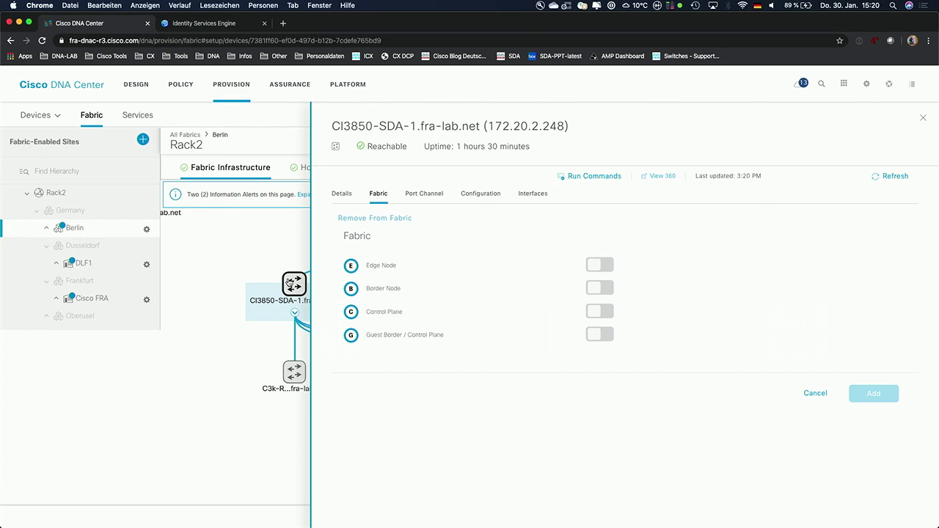
{"action": "left_click", "coordinate": [610, 289]}
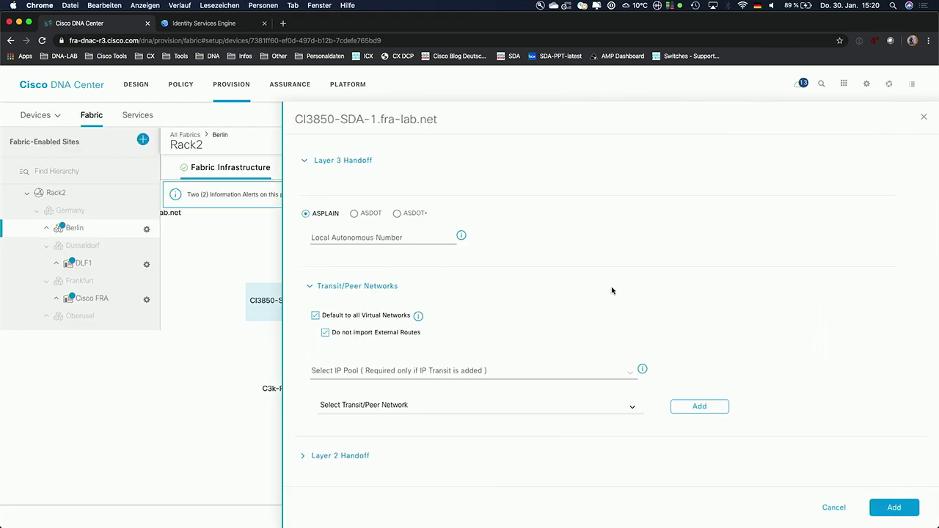
- Set the border node's local autonomous number to 65125 and select SDA: LAB-SDTransit as its transit network
{"action": "left_click", "coordinate": [371, 229]}
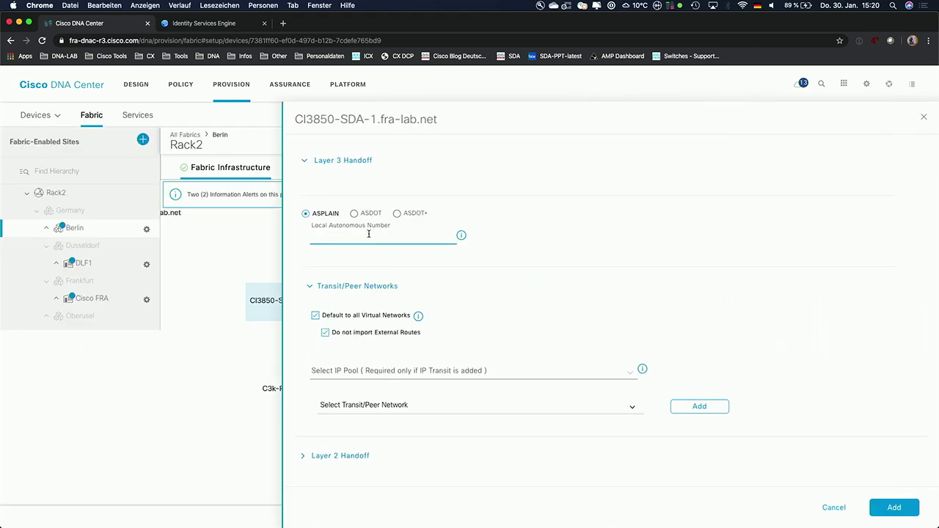
{"action": "type", "text": "65125"}
{"action": "left_click", "coordinate": [479, 409]}
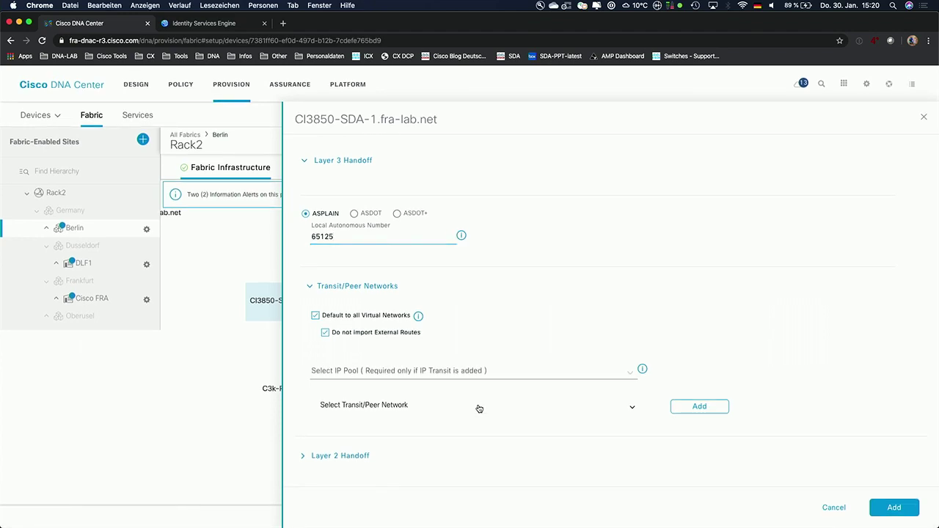
{"action": "left_click", "coordinate": [413, 463]}
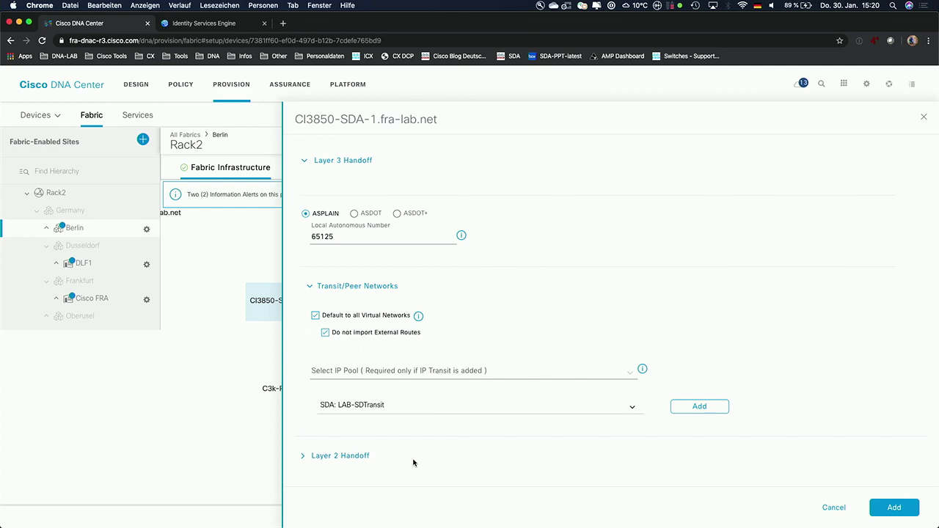
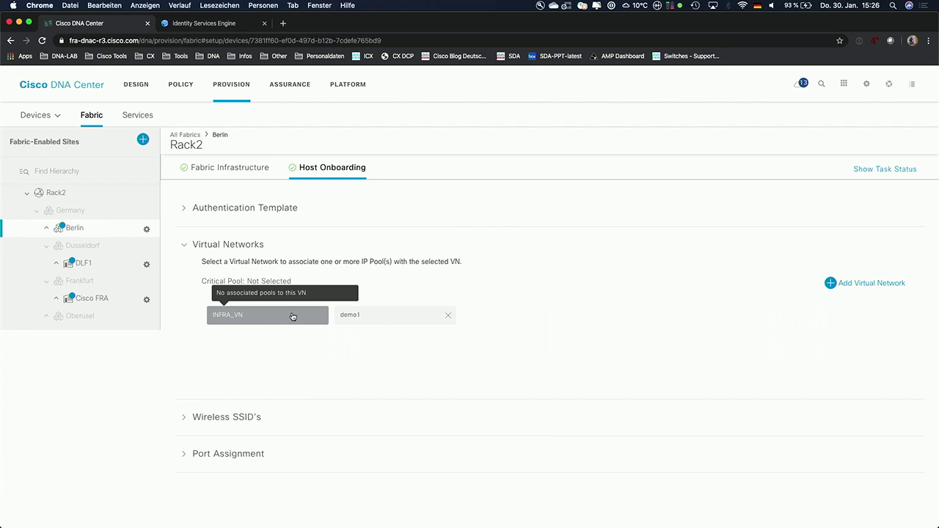
- Try to associate an IP address pool with the demo1 virtual network in Berlin's host onboarding
{"action": "left_click", "coordinate": [365, 315]}
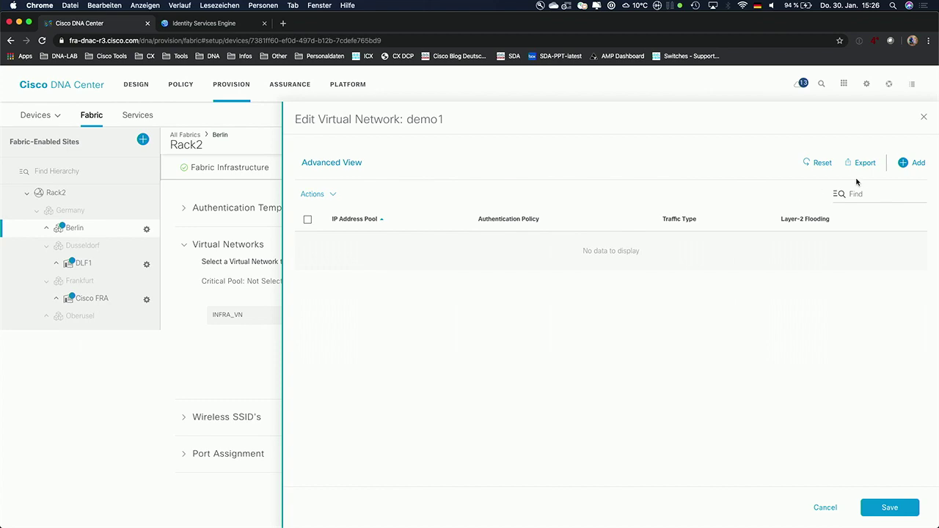
{"action": "left_click", "coordinate": [908, 168]}
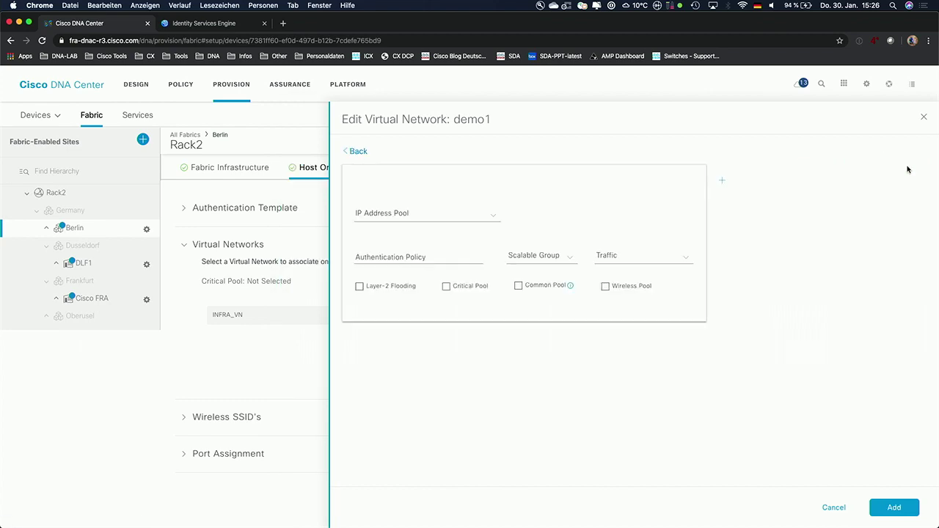
{"action": "left_click", "coordinate": [467, 212]}
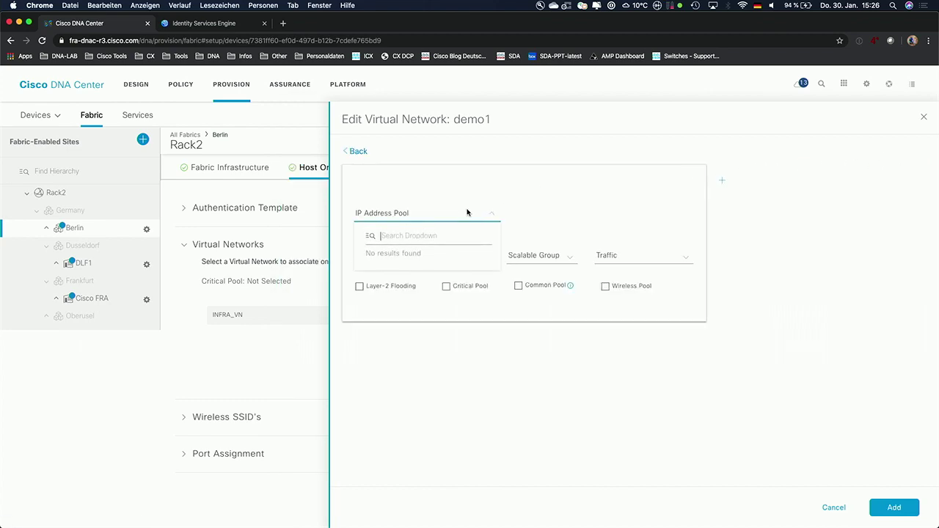
{"action": "left_click", "coordinate": [486, 219]}
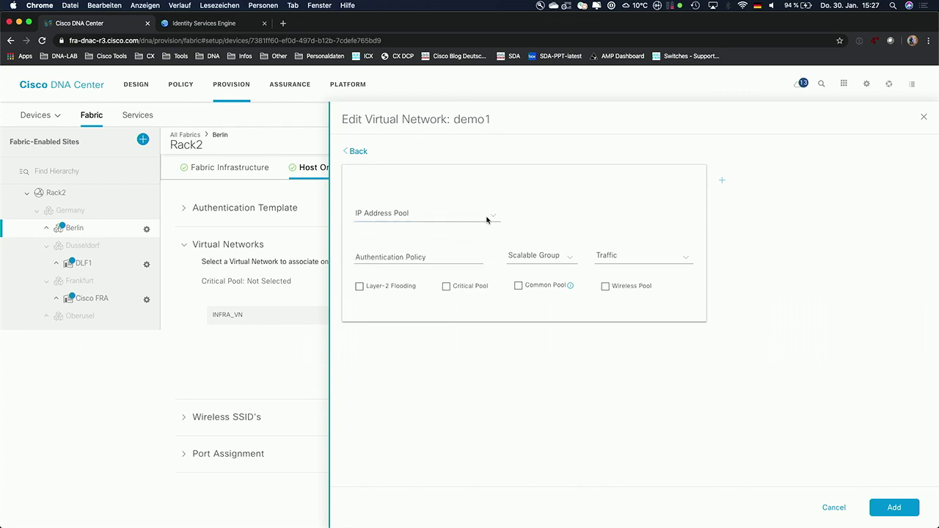
{"action": "left_click", "coordinate": [389, 214]}
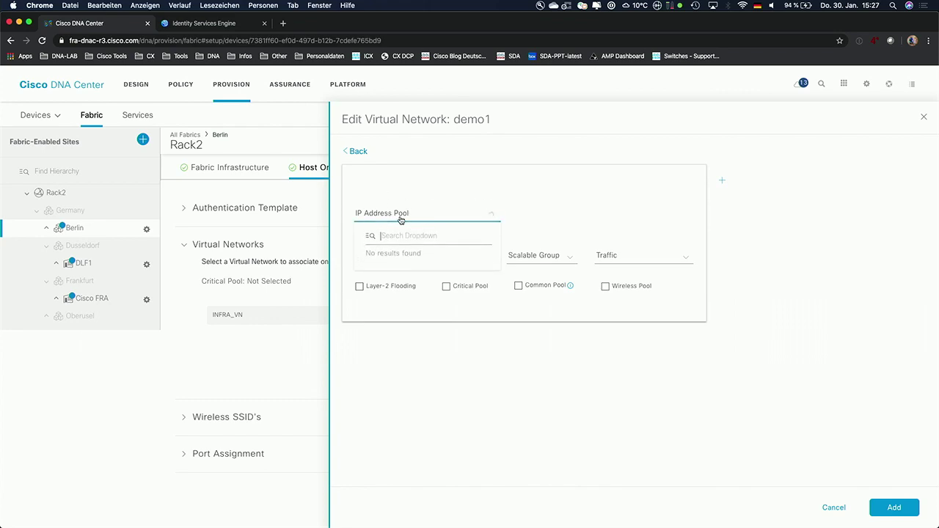
{"action": "left_click", "coordinate": [358, 151]}
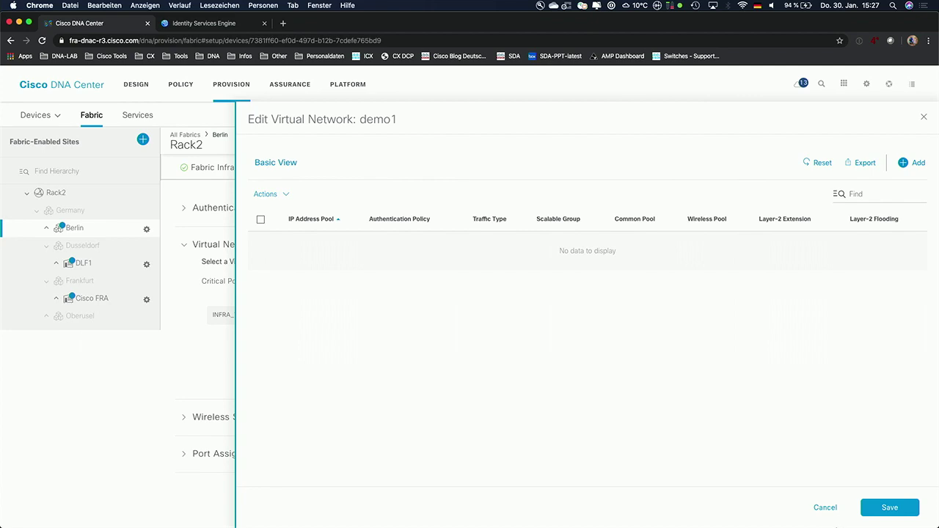
{"action": "left_click", "coordinate": [825, 507]}
{"action": "left_click", "coordinate": [409, 320]}
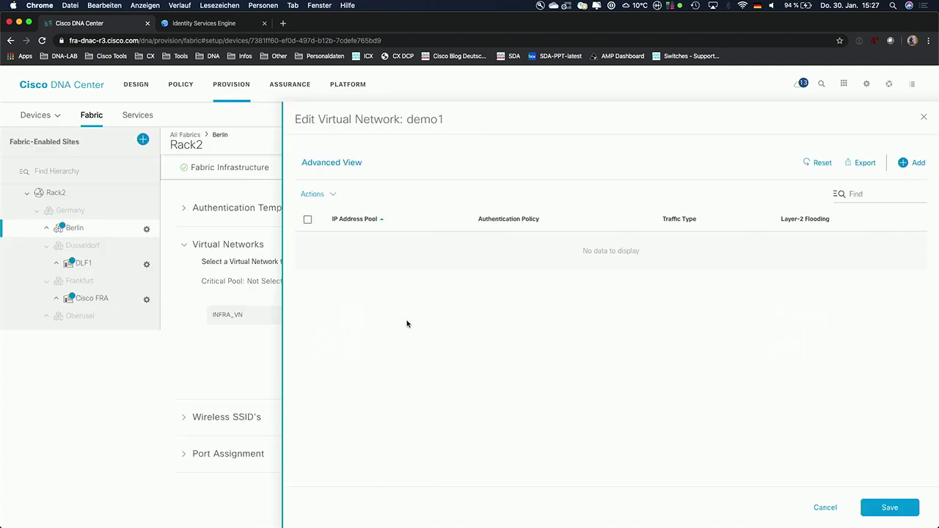
{"action": "left_click", "coordinate": [908, 167]}
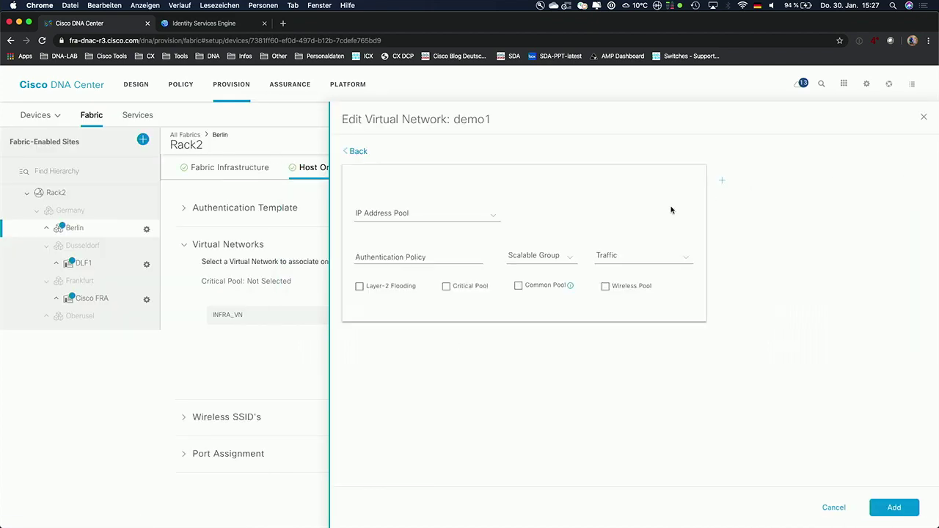
{"action": "left_click", "coordinate": [457, 211]}
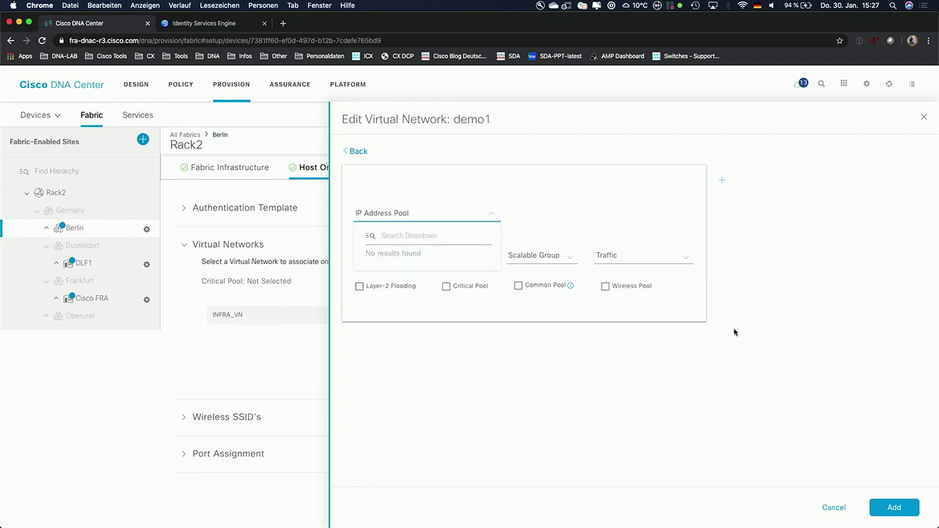
{"action": "left_click", "coordinate": [635, 213]}
{"action": "left_click", "coordinate": [414, 258]}
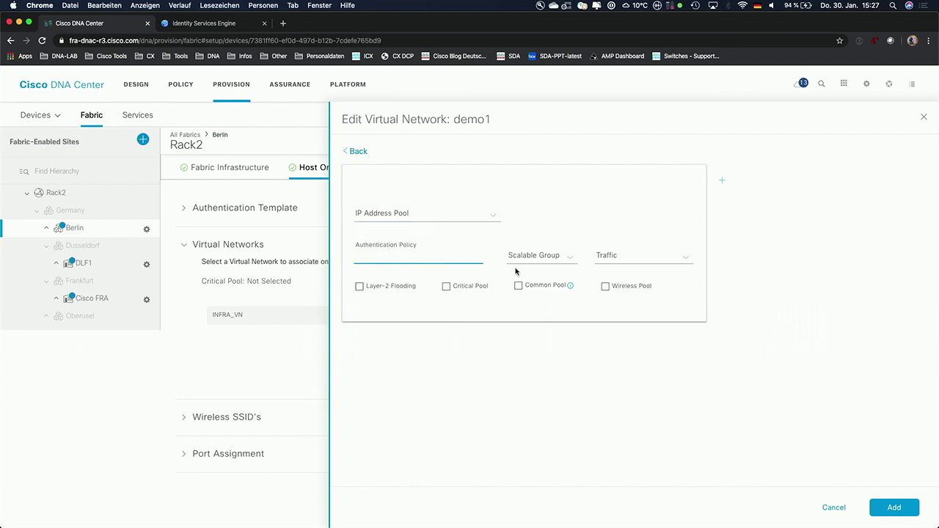
{"action": "left_click", "coordinate": [608, 258]}
{"action": "left_click", "coordinate": [378, 254]}
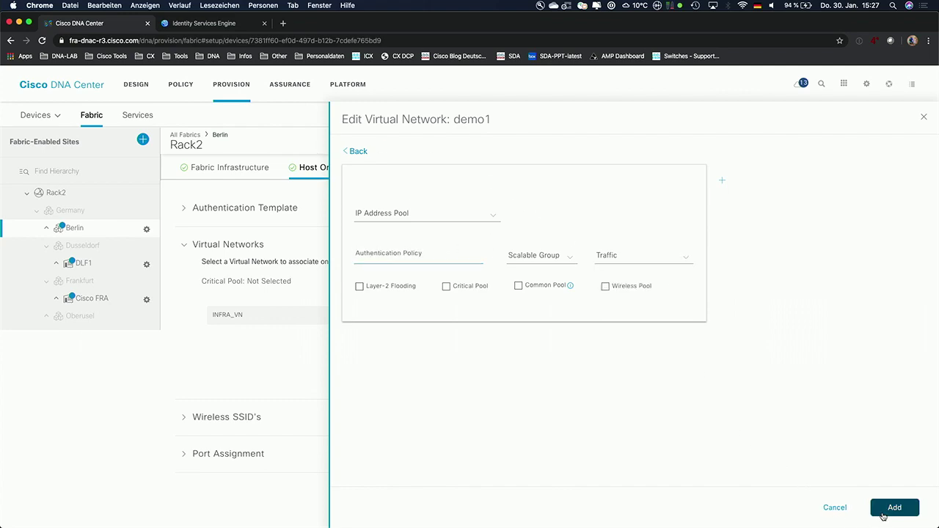
{"action": "left_click", "coordinate": [889, 507]}
{"action": "left_click", "coordinate": [829, 508]}
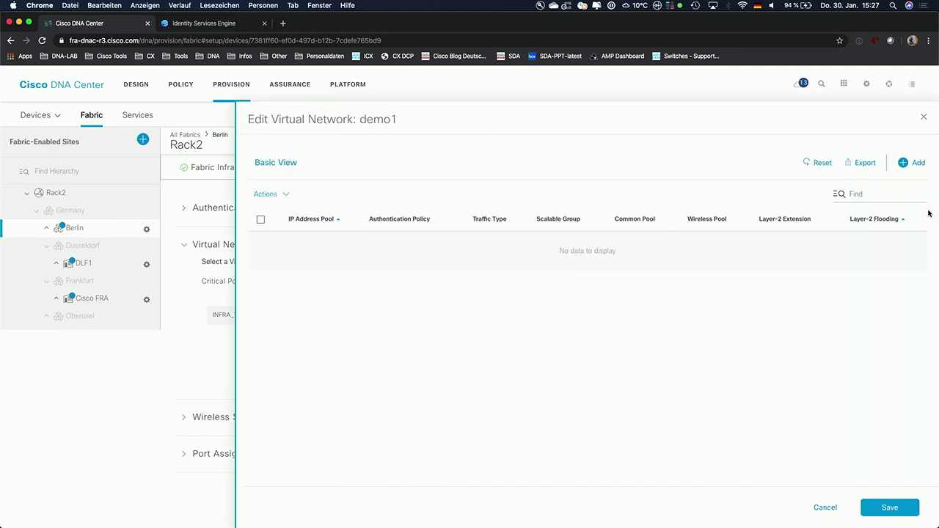
{"action": "left_click", "coordinate": [915, 163]}
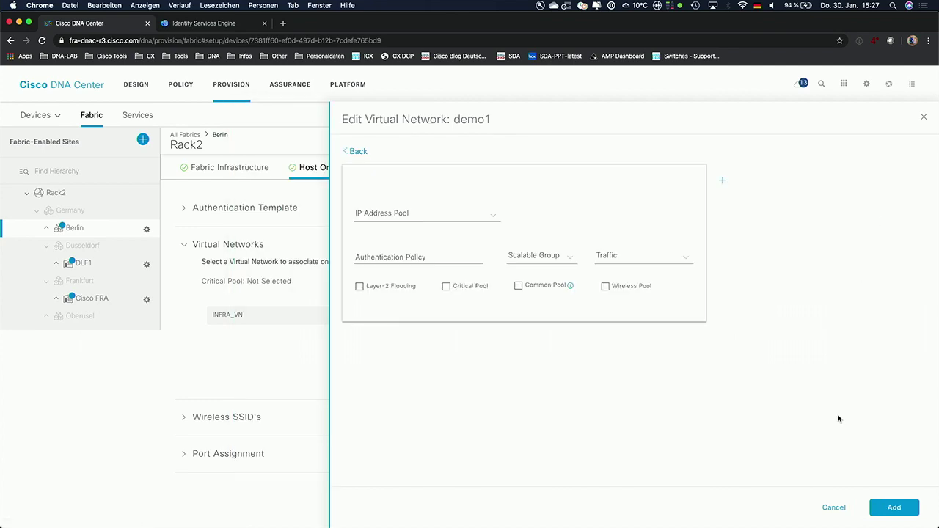
{"action": "left_click", "coordinate": [833, 507]}
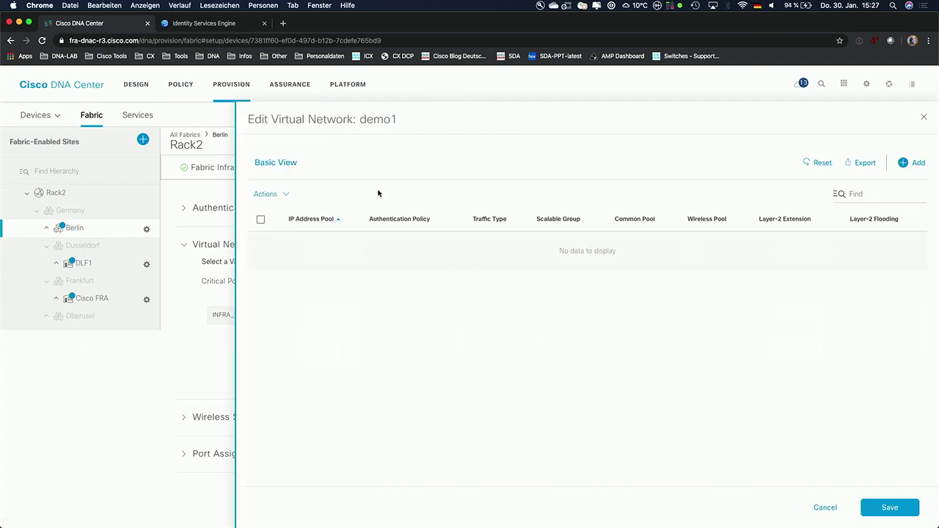
{"action": "left_click", "coordinate": [924, 117]}
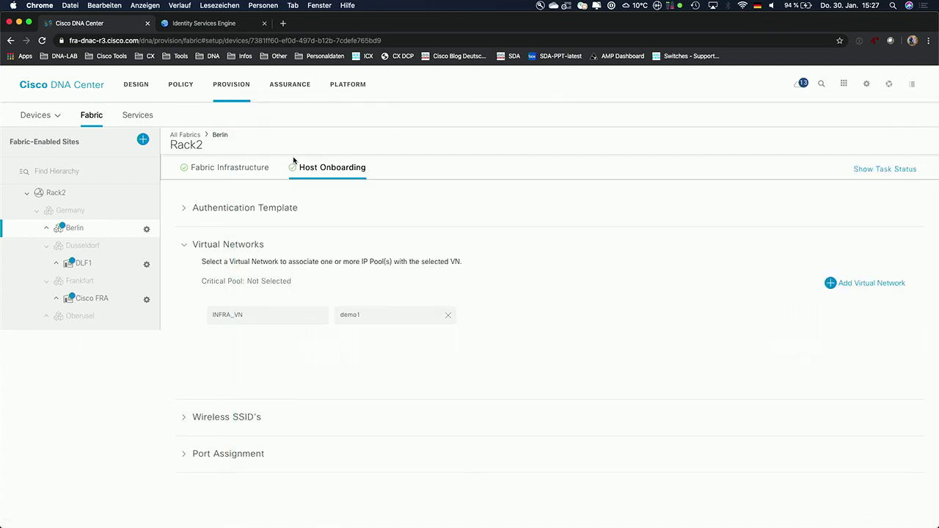
- Reload Berlin's host onboarding and check the demo1 virtual network again for selectable IP address pools
{"action": "left_click", "coordinate": [125, 89]}
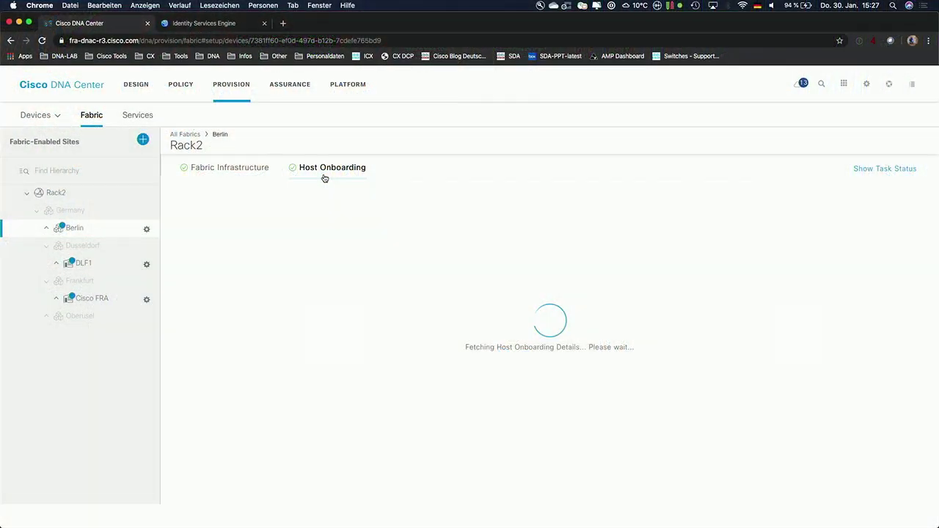
{"action": "left_click", "coordinate": [187, 247]}
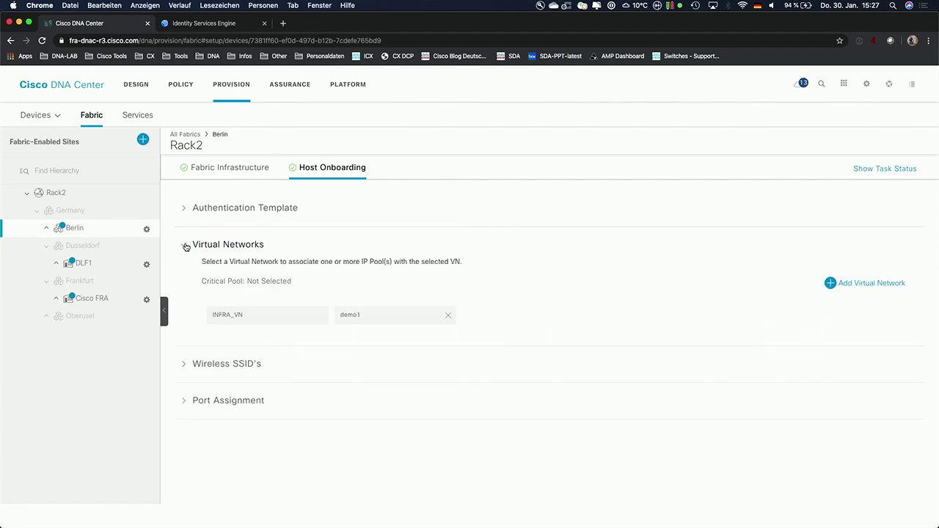
{"action": "left_click", "coordinate": [395, 316]}
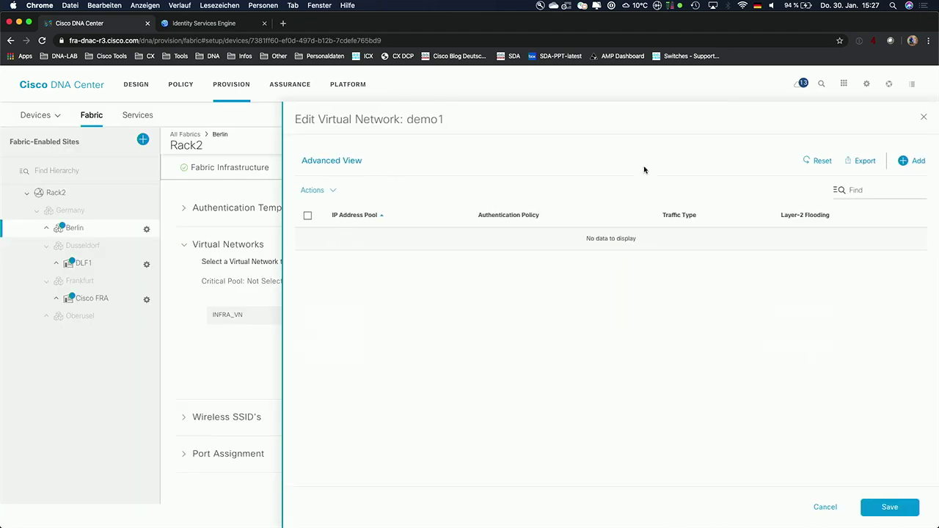
{"action": "left_click", "coordinate": [903, 160]}
{"action": "left_click", "coordinate": [420, 220]}
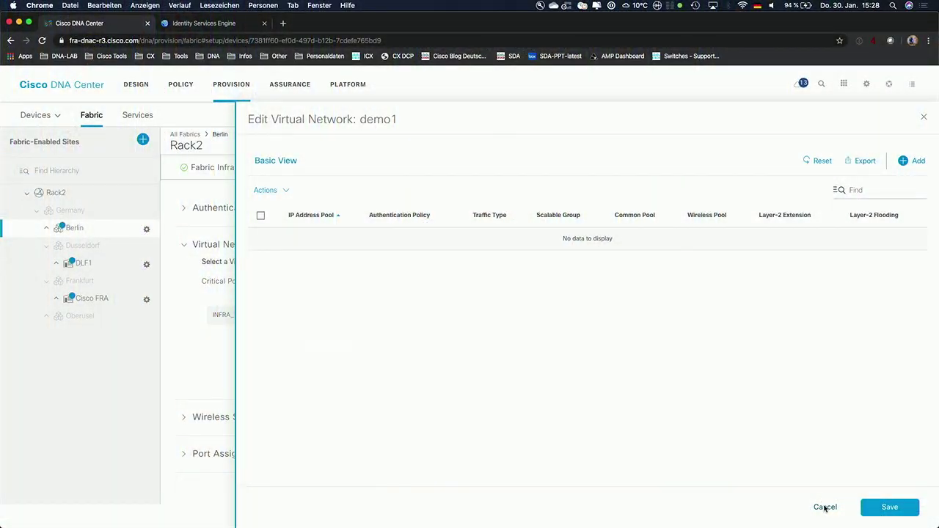
{"action": "left_click", "coordinate": [825, 508]}
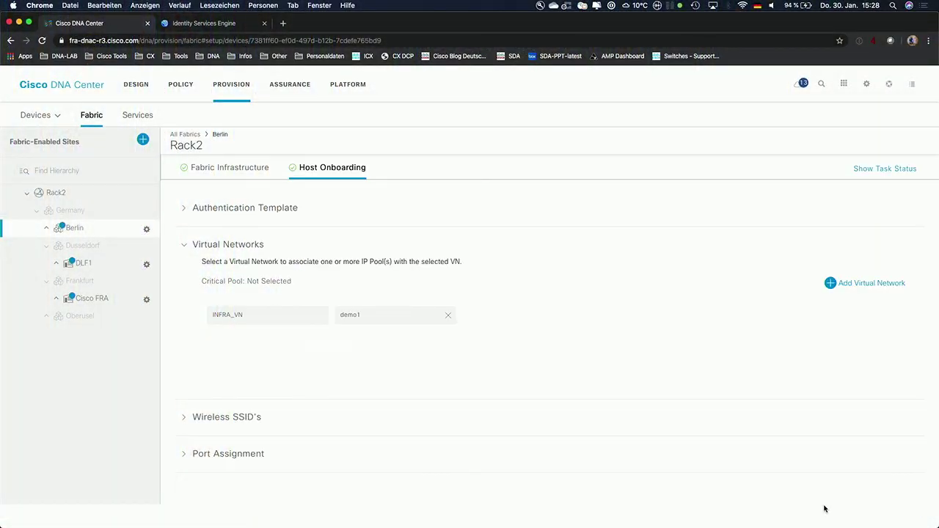
- Switch to the Cisco FRA site and inspect its virtual networks, including demo1
{"action": "left_click", "coordinate": [91, 299]}
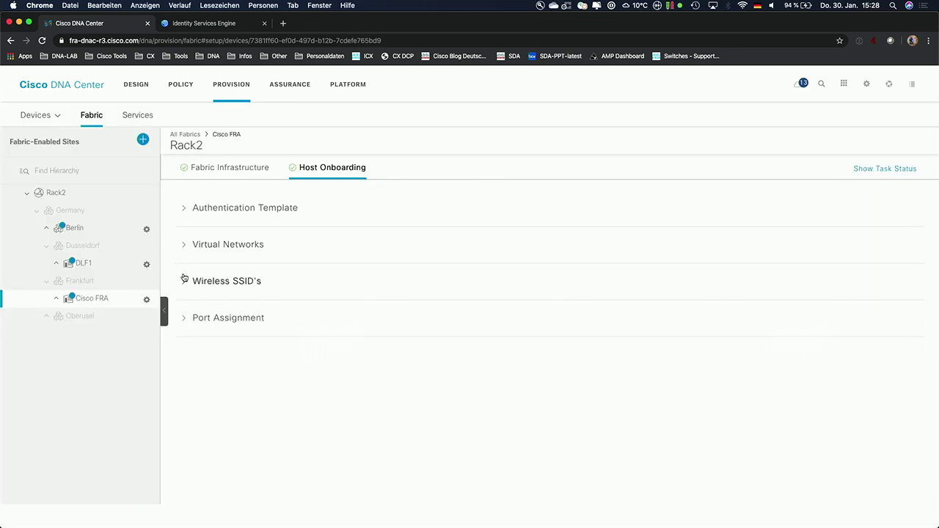
{"action": "left_click", "coordinate": [197, 248]}
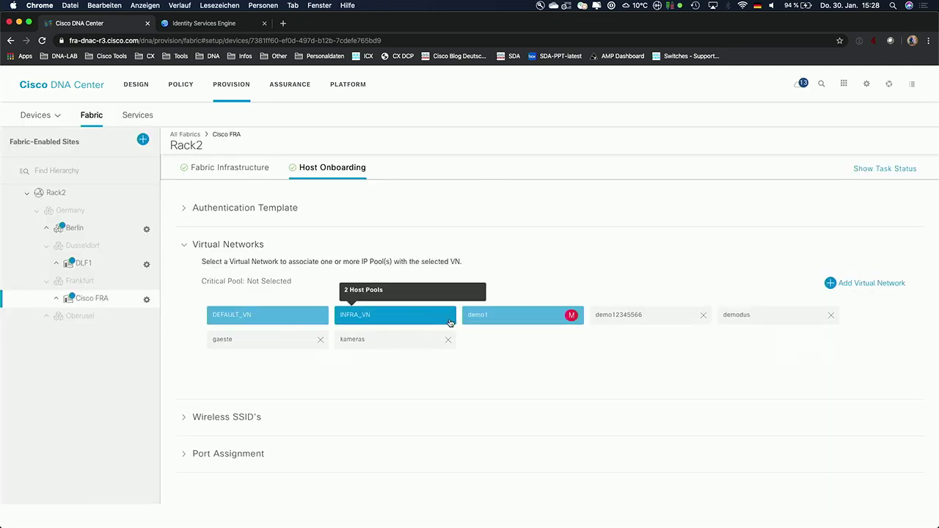
{"action": "left_click", "coordinate": [494, 321]}
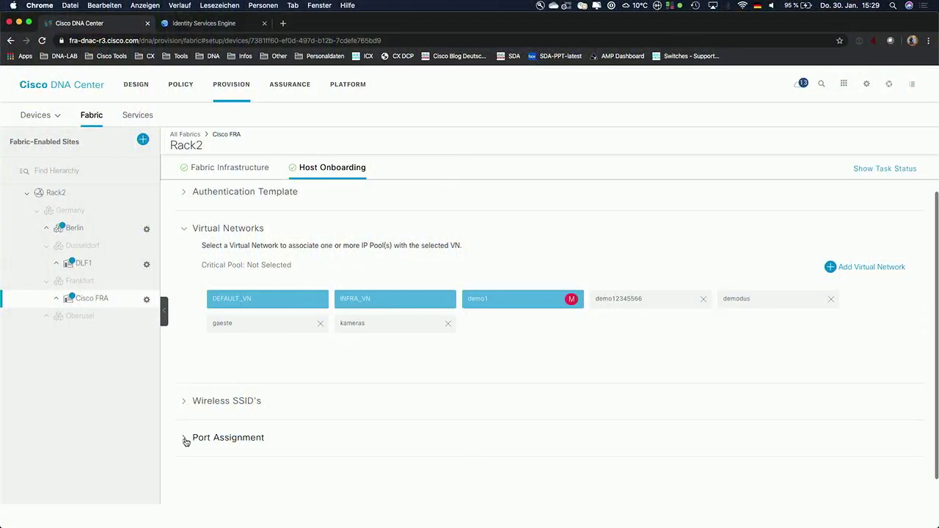
- Order Cisco FRA's port assignments on C9k-u-13.fra-lab.net by link status up and review the settings of TenGigabitEthernet1/0/13
{"action": "left_click", "coordinate": [184, 439]}
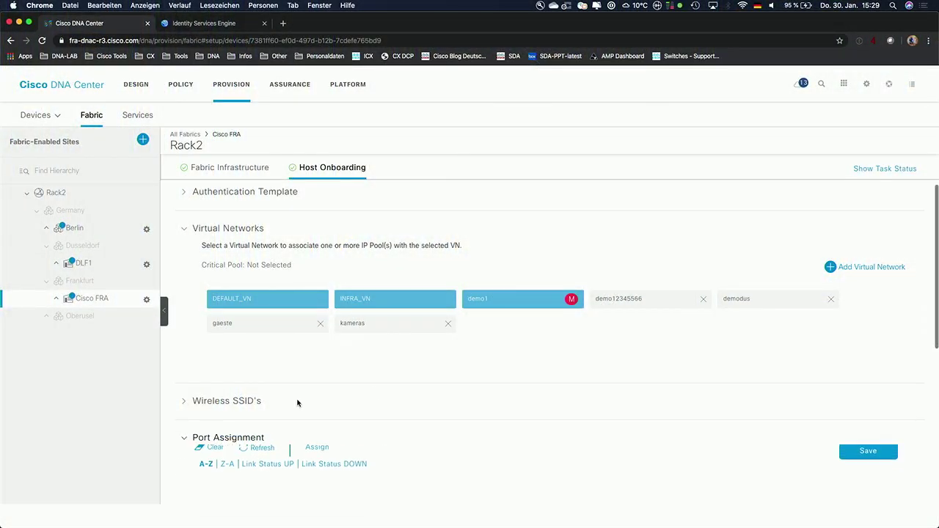
{"action": "scroll", "coordinate": [373, 390], "scroll_direction": "down", "scroll_amount": 5}
{"action": "scroll", "coordinate": [374, 392], "scroll_direction": "down", "scroll_amount": 2}
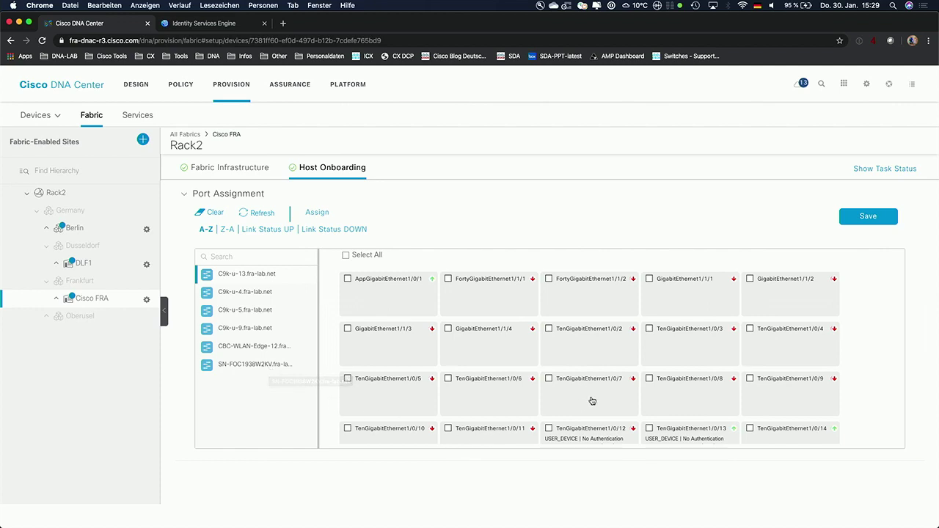
{"action": "left_click", "coordinate": [275, 230]}
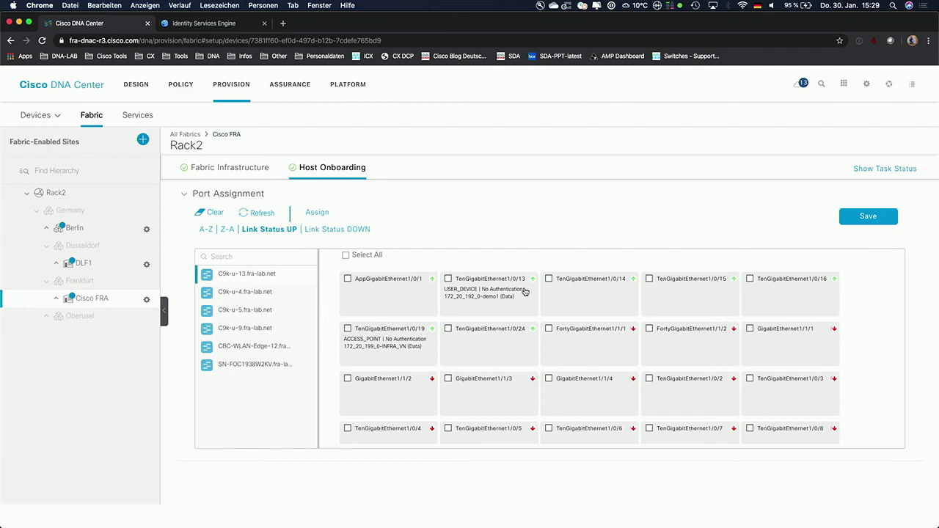
{"action": "left_click", "coordinate": [501, 293]}
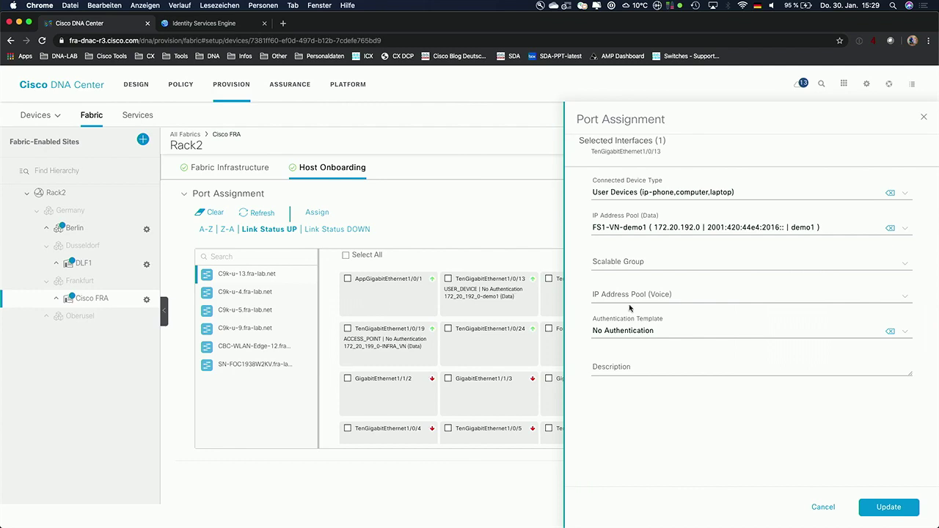
{"action": "left_click", "coordinate": [823, 507]}
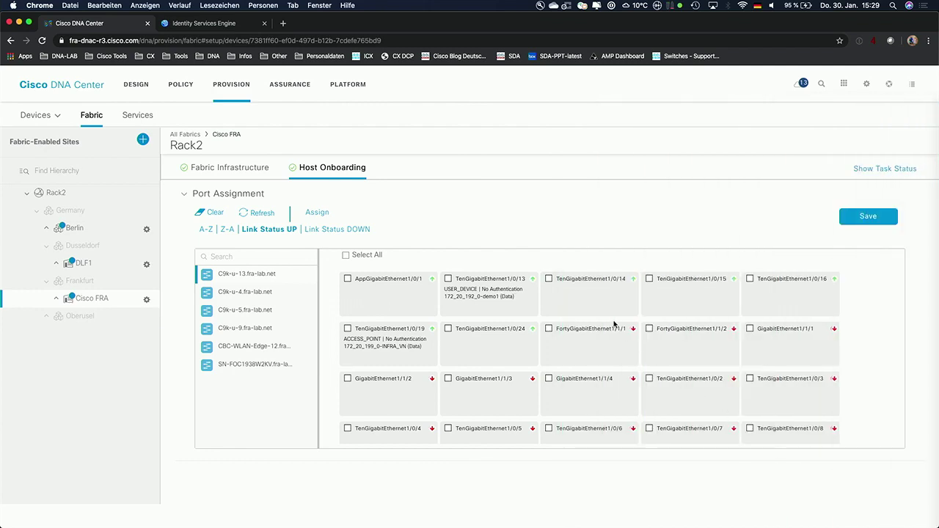
- Assign TenGigabitEthernet1/0/14 to User Devices (ip-phone,computer,laptop) with the FS1-VN-demo1 data pool and the No Authentication template
{"action": "left_click", "coordinate": [546, 278]}
{"action": "left_click", "coordinate": [311, 215]}
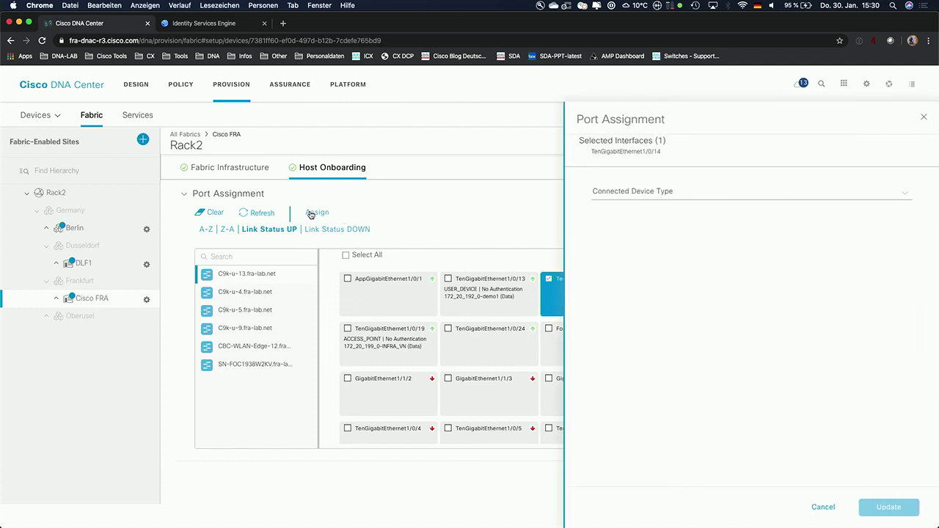
{"action": "left_click", "coordinate": [649, 195]}
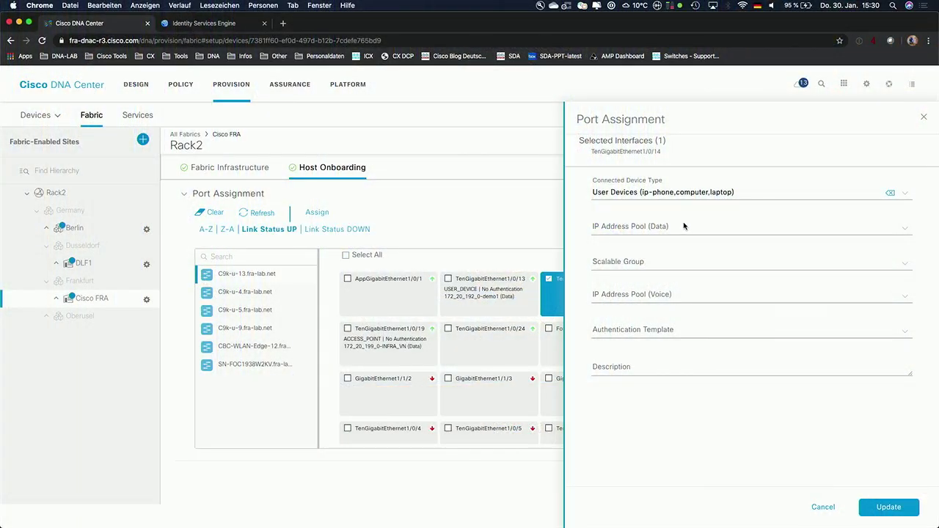
{"action": "left_click", "coordinate": [684, 225]}
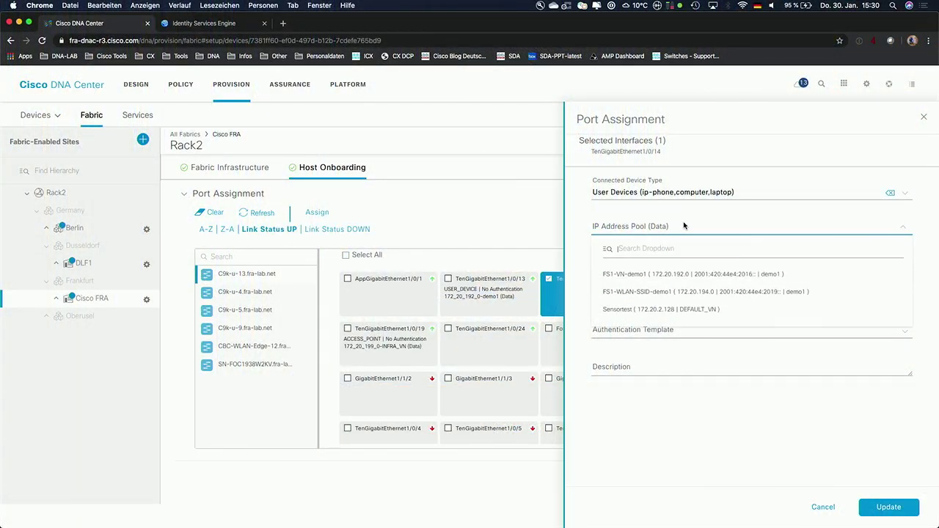
{"action": "left_click", "coordinate": [724, 276]}
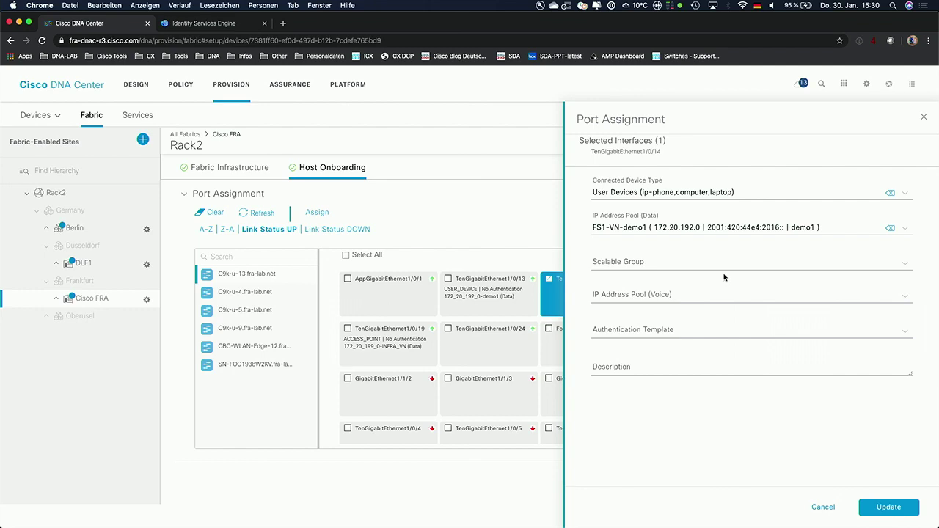
{"action": "left_click", "coordinate": [682, 262]}
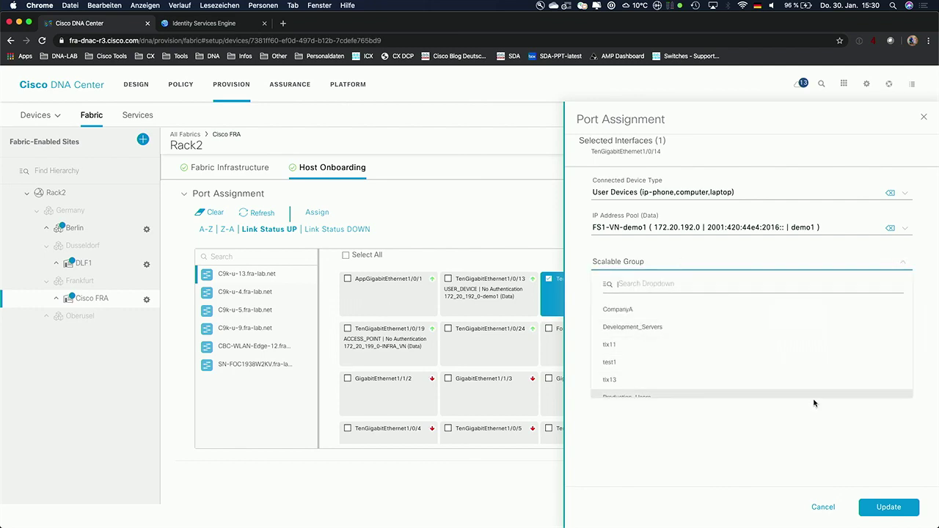
{"action": "left_click", "coordinate": [797, 439]}
{"action": "left_click", "coordinate": [695, 338]}
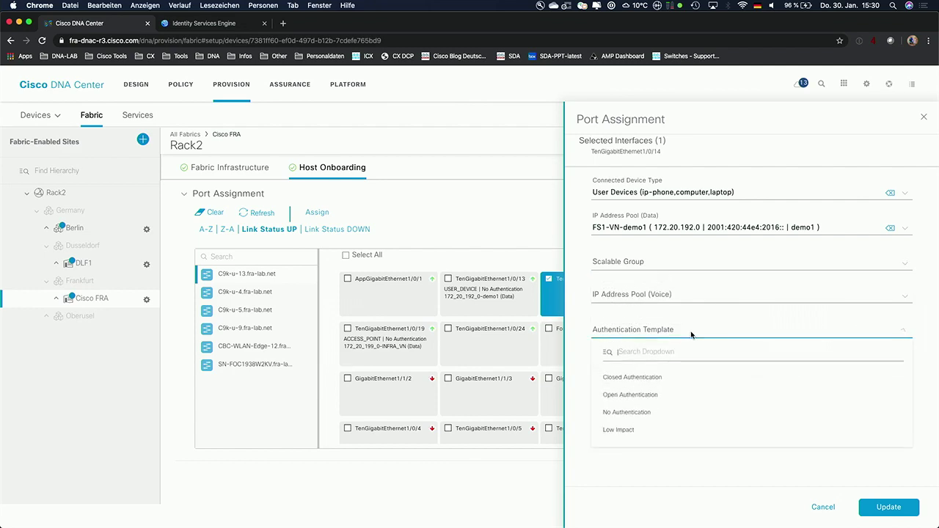
{"action": "left_click", "coordinate": [641, 416]}
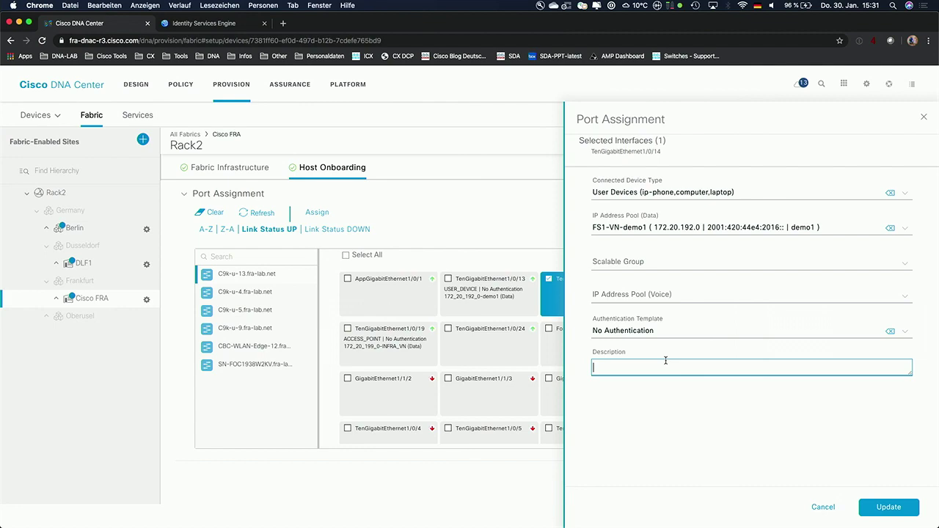
{"action": "left_click", "coordinate": [889, 506]}
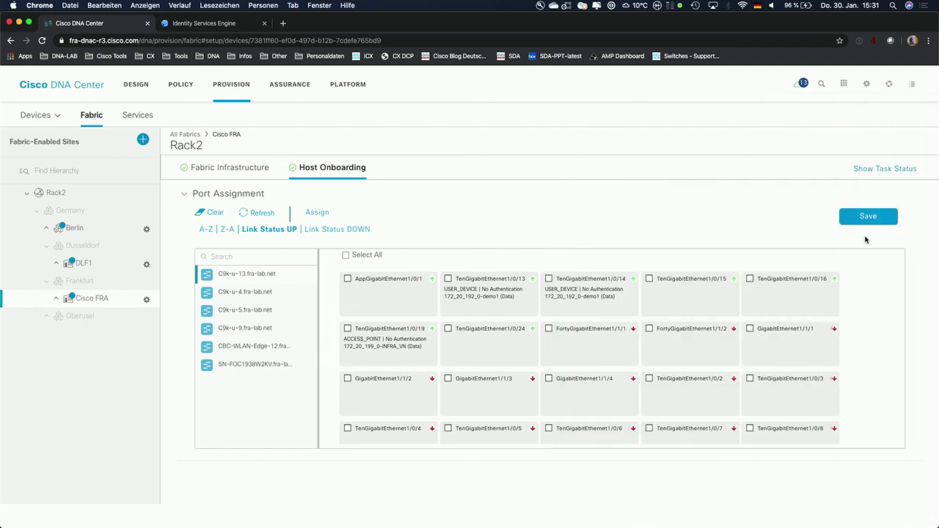
- Save the port assignment changes and apply them with the schedule set to Now
{"action": "left_click", "coordinate": [868, 217]}
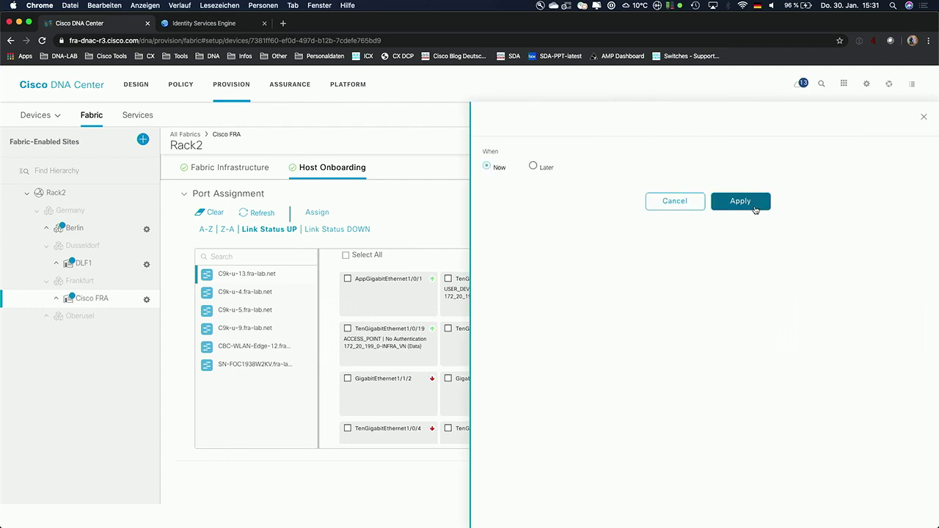
{"action": "left_click", "coordinate": [534, 167]}
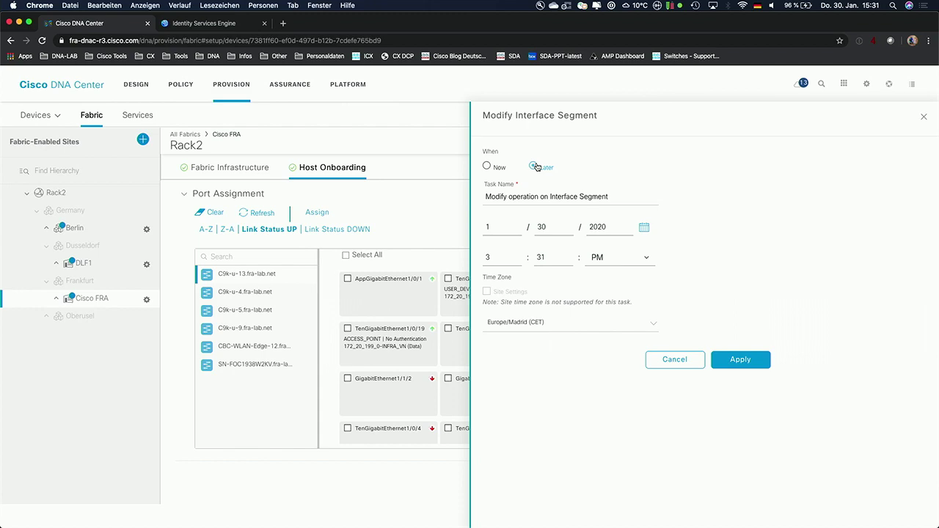
{"action": "left_click", "coordinate": [487, 166]}
{"action": "left_click", "coordinate": [737, 204]}
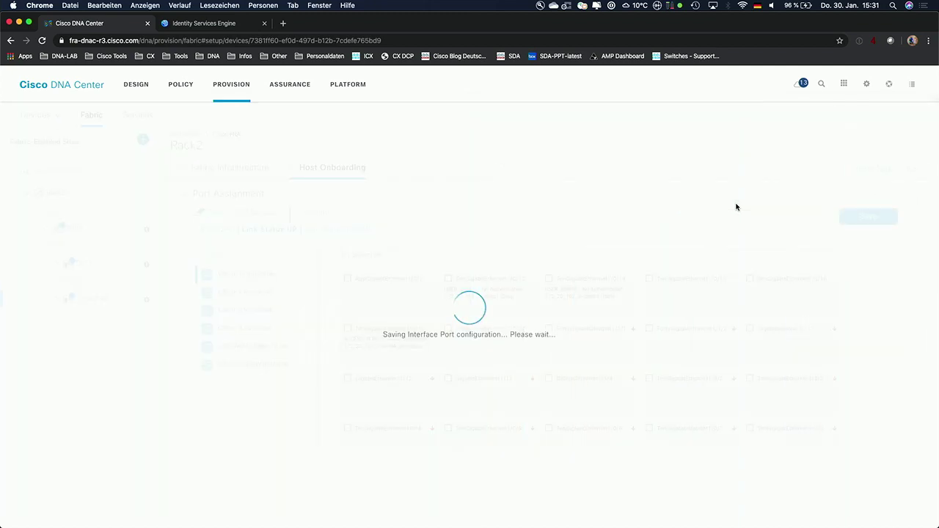